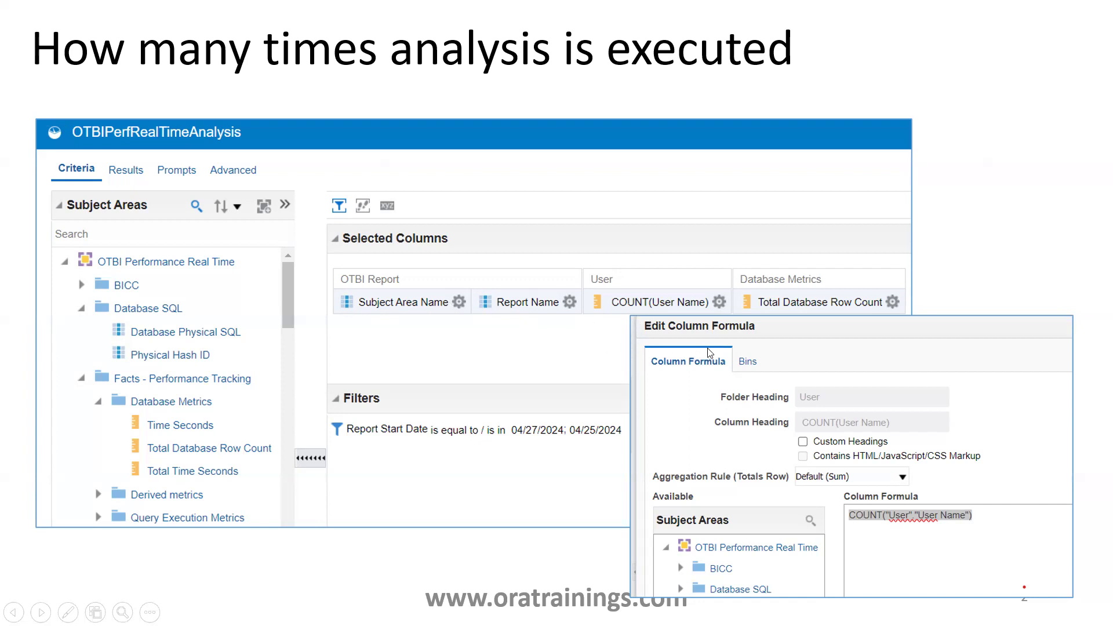
# Step: Advance the slideshow to slide 3's results table and switch to the OTBI browser window
pyautogui.click(830, 322)
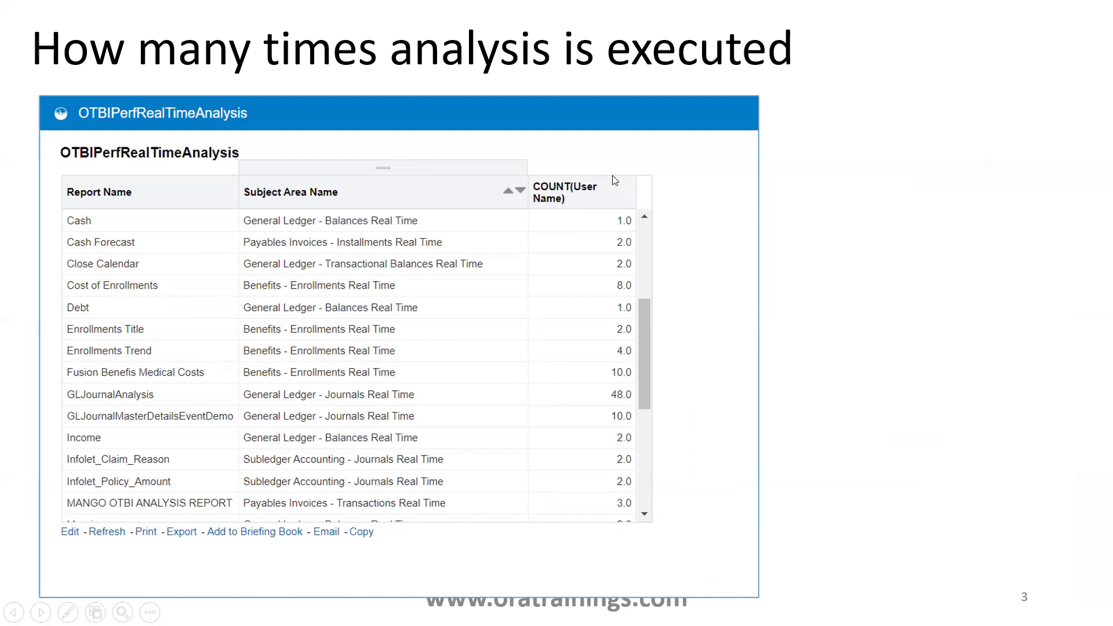
pyautogui.hotkey('alt', 'Tab')
pyautogui.hotkey('alt', 'Tab')
pyautogui.hotkey('alt', 'Tab')
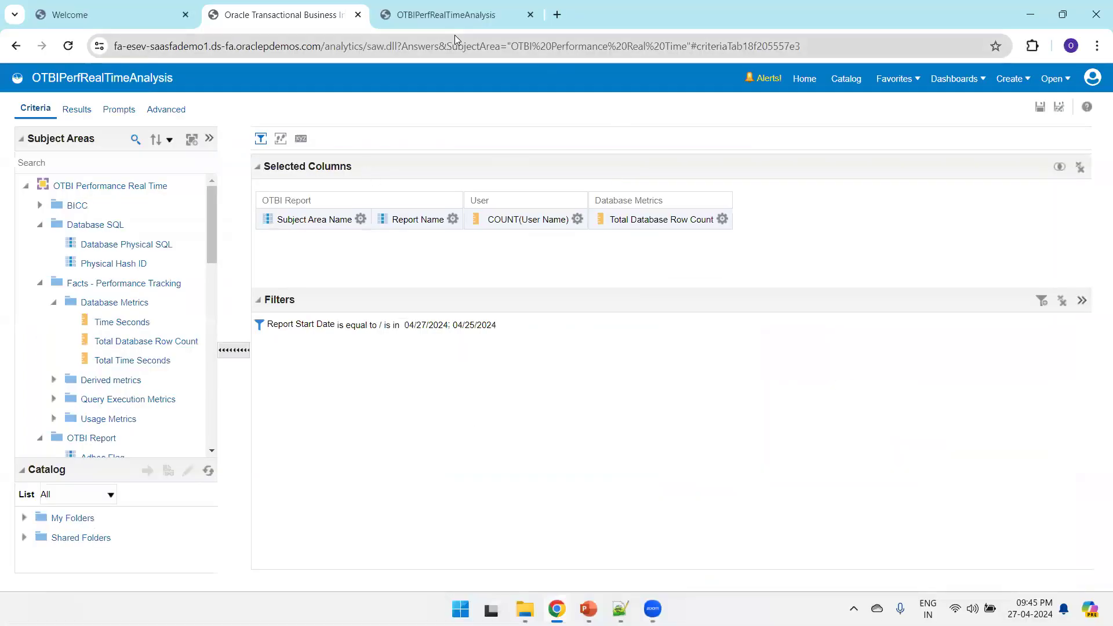
# Step: Create a new analysis on the OTBI Performance Real Time subject area from the Catalog
pyautogui.click(846, 79)
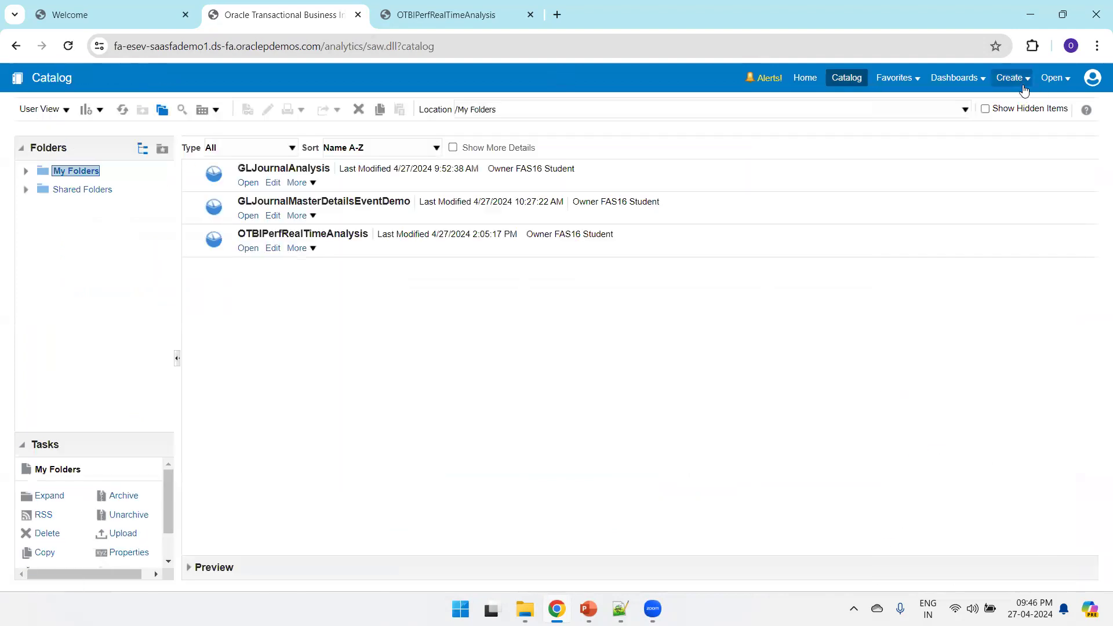
pyautogui.click(1025, 90)
pyautogui.click(921, 131)
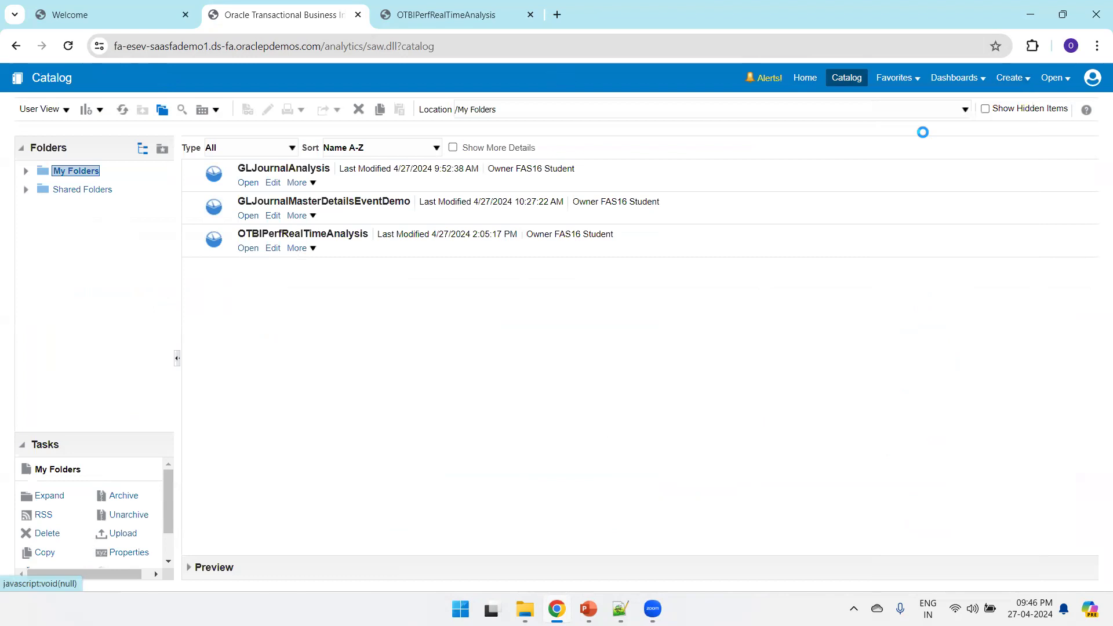
pyautogui.write('O')
pyautogui.press('BackSpace')
pyautogui.write('OTBI')
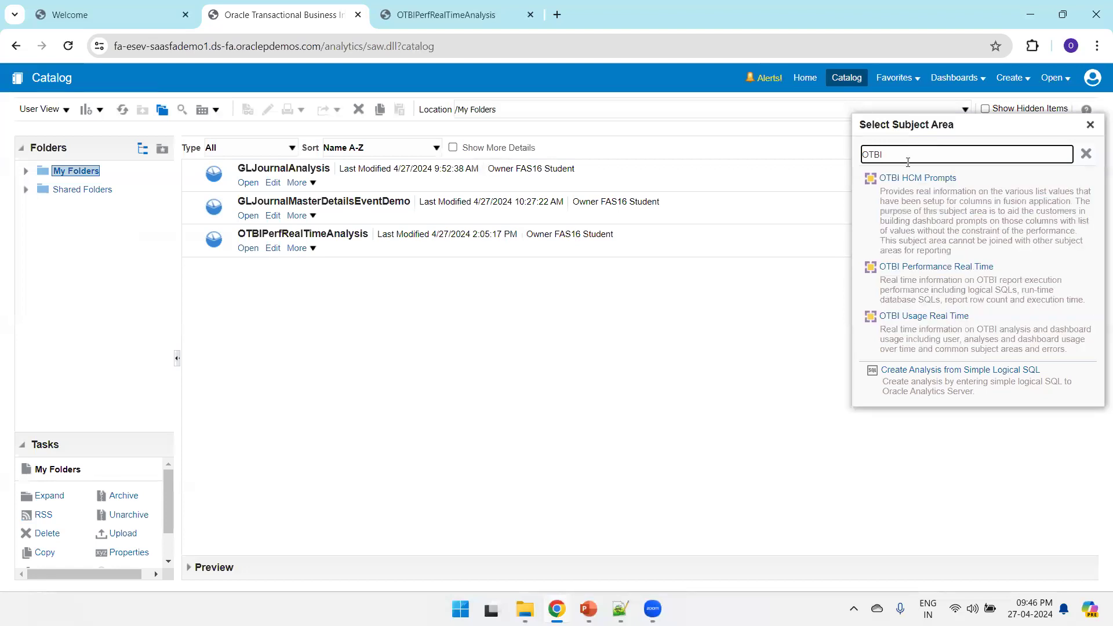
pyautogui.click(931, 268)
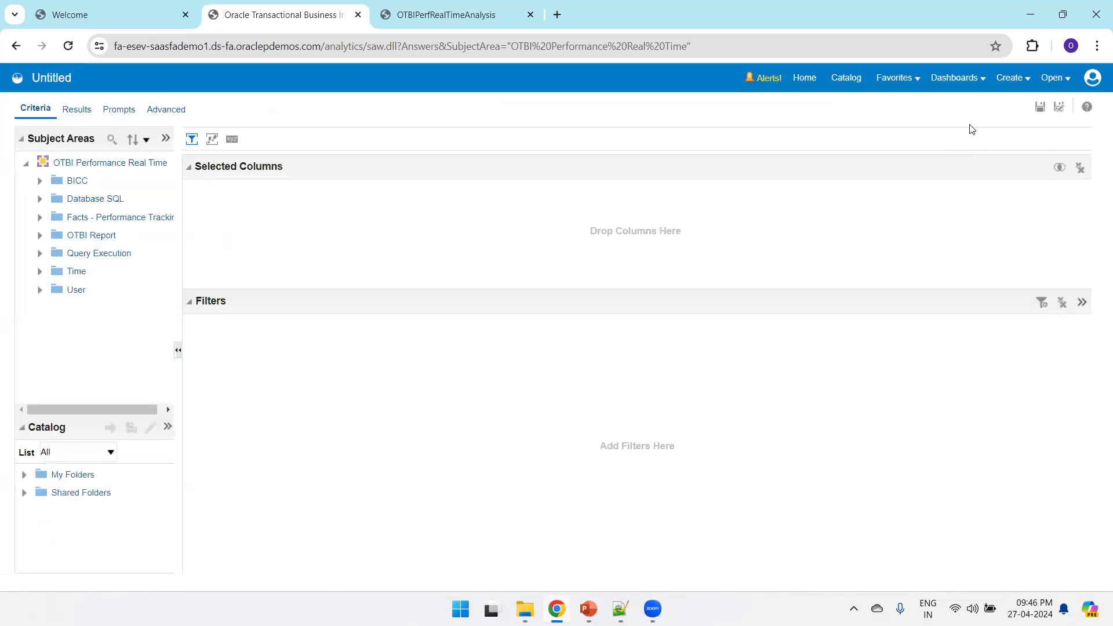
# Step: Go full screen, search the columns for 'OTBI', and expand the OTBI Report folder
pyautogui.press('F11')
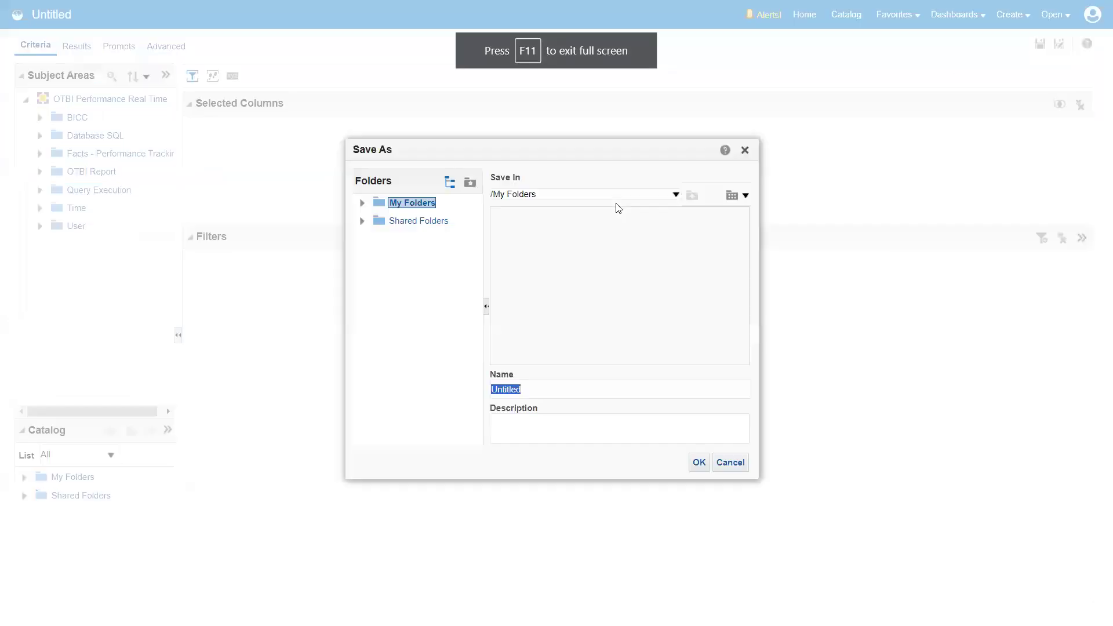
pyautogui.write('OTBI')
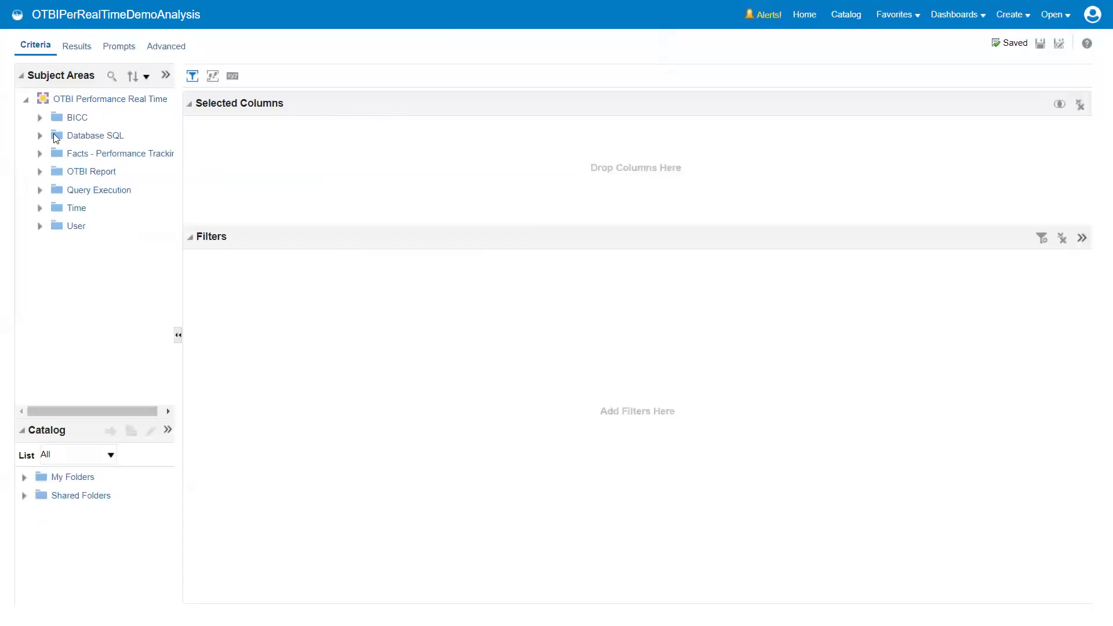
pyautogui.click(40, 171)
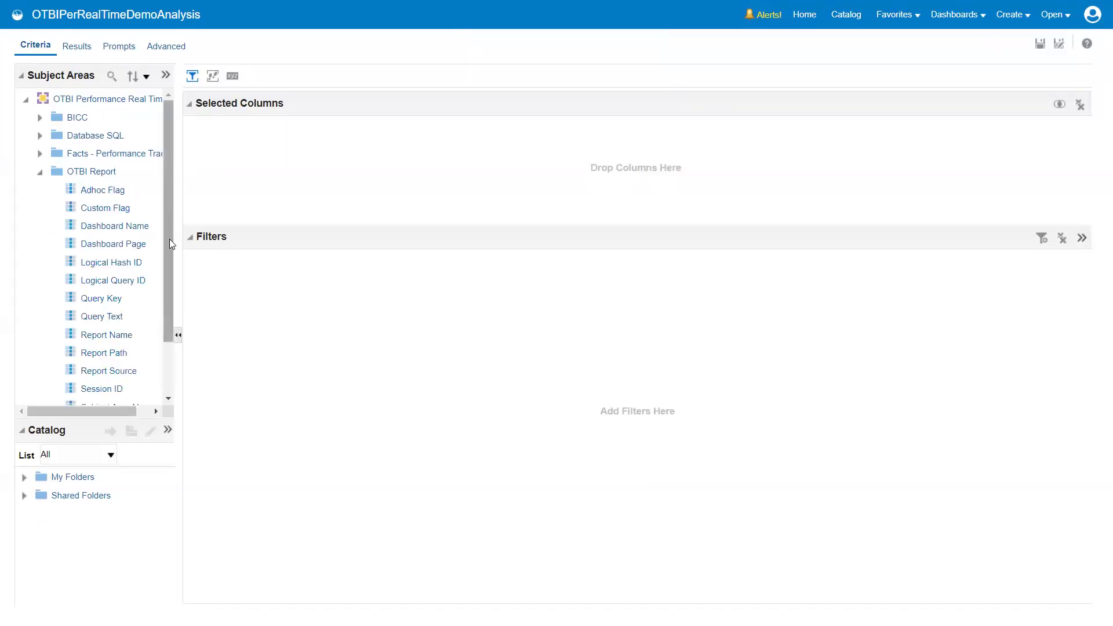
# Step: Add Subject Area Name, Report Name and Total Database Row Count as analysis columns
pyautogui.scroll(-3, 169, 290)
pyautogui.moveTo(149, 343); pyautogui.dragTo(191, 221)
pyautogui.moveTo(106, 267); pyautogui.dragTo(199, 143)
pyautogui.click(39, 105)
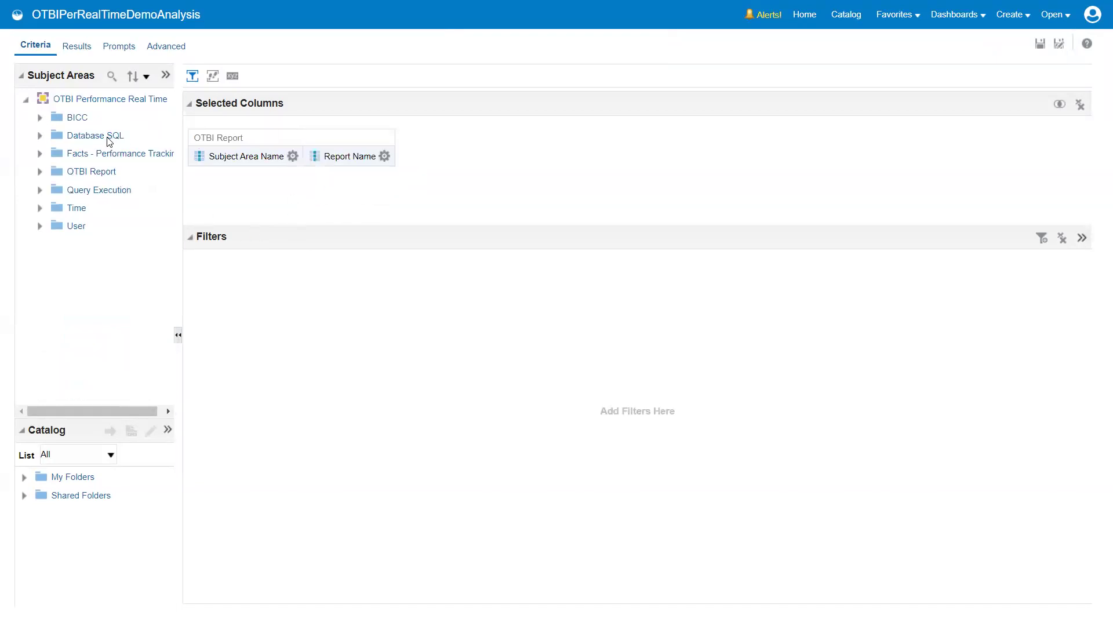
pyautogui.click(40, 136)
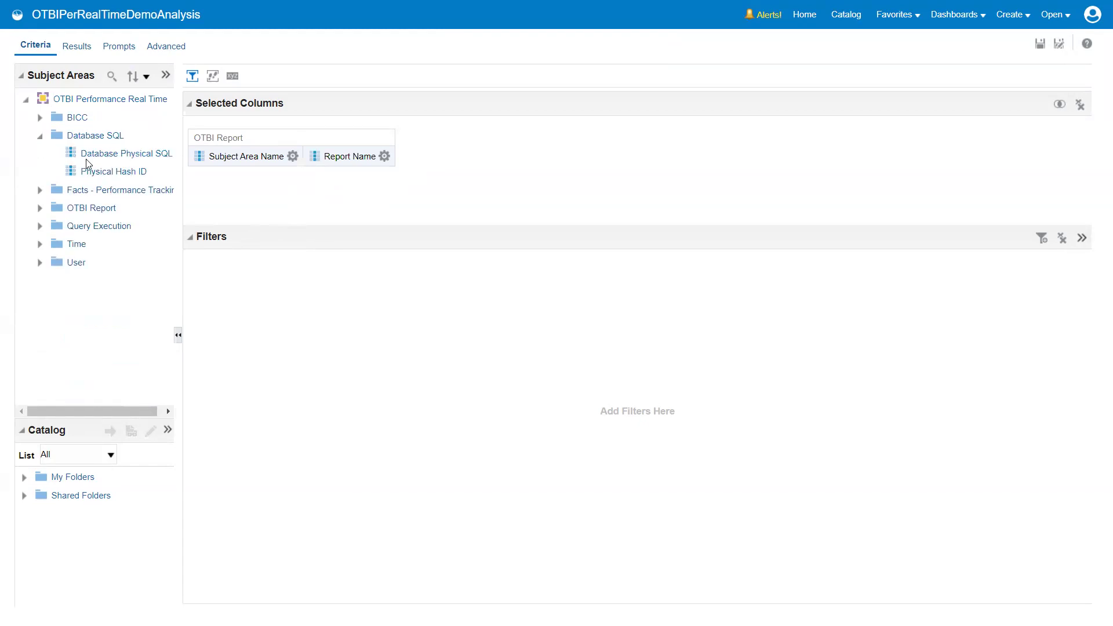
pyautogui.click(40, 226)
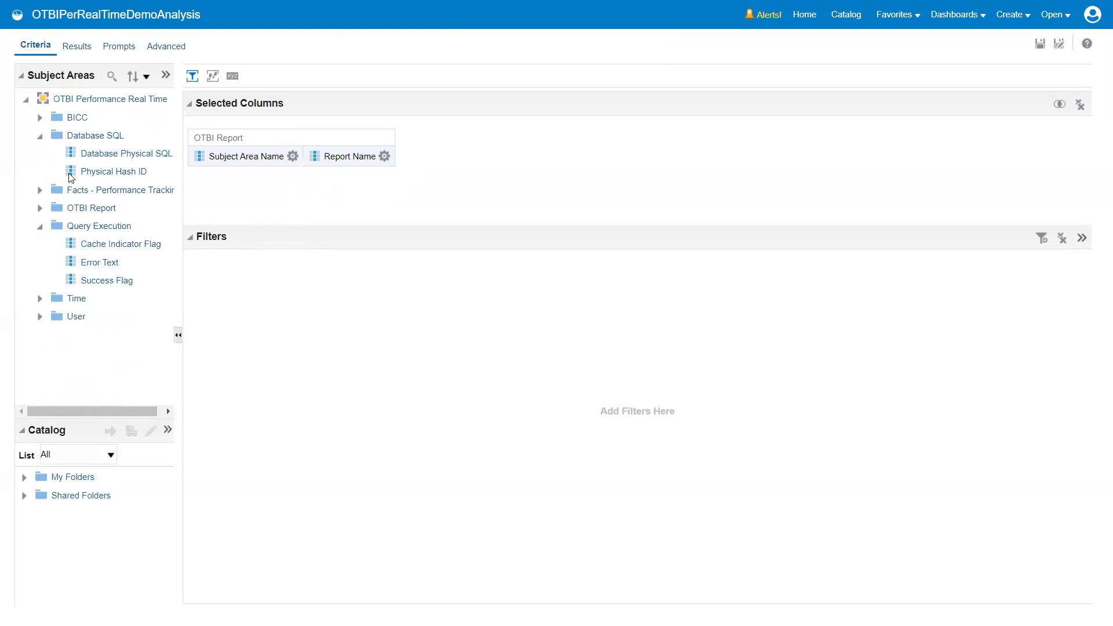
pyautogui.click(40, 190)
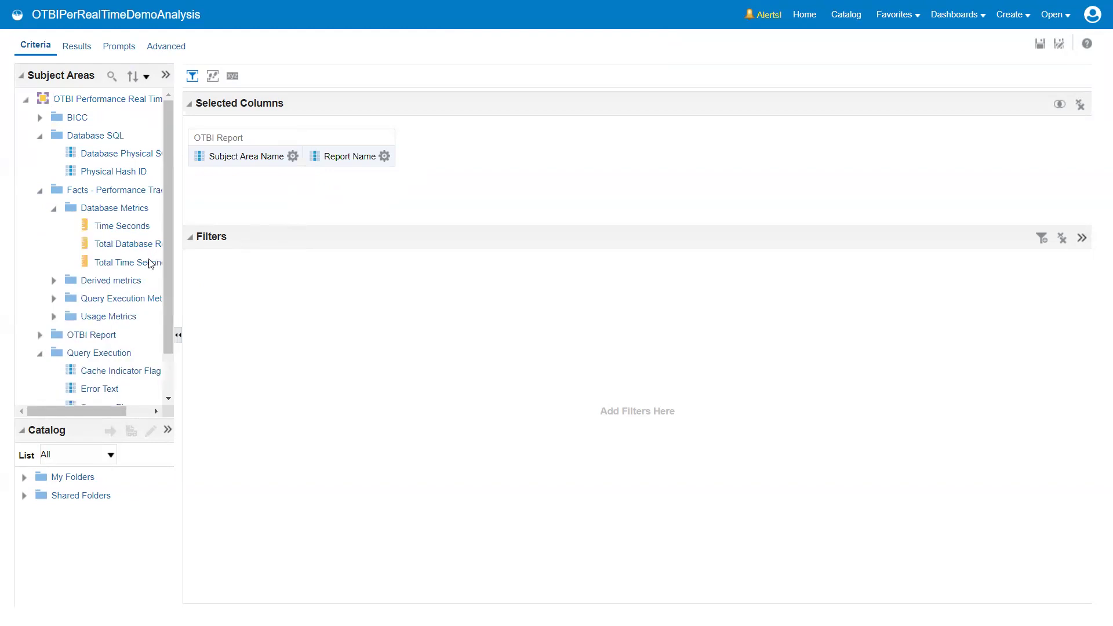
pyautogui.doubleClick(146, 246)
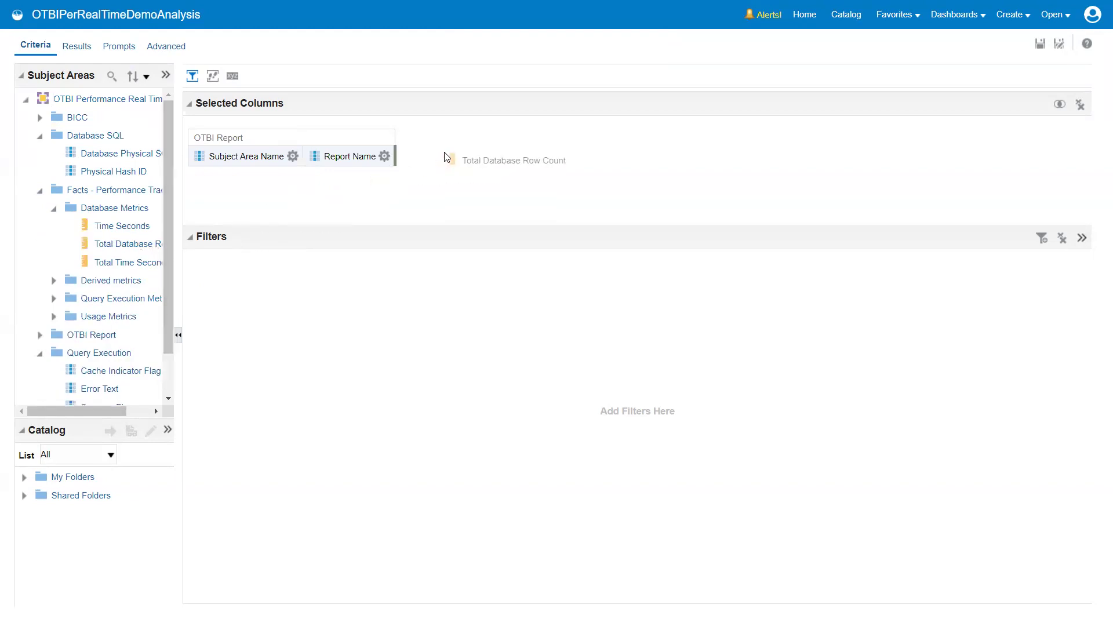
# Step: Add User Name, move Report Name right after Subject Area Name, and save the analysis
pyautogui.click(41, 335)
pyautogui.moveTo(169, 212); pyautogui.dragTo(169, 364)
pyautogui.click(38, 395)
pyautogui.moveTo(95, 396); pyautogui.dragTo(319, 129)
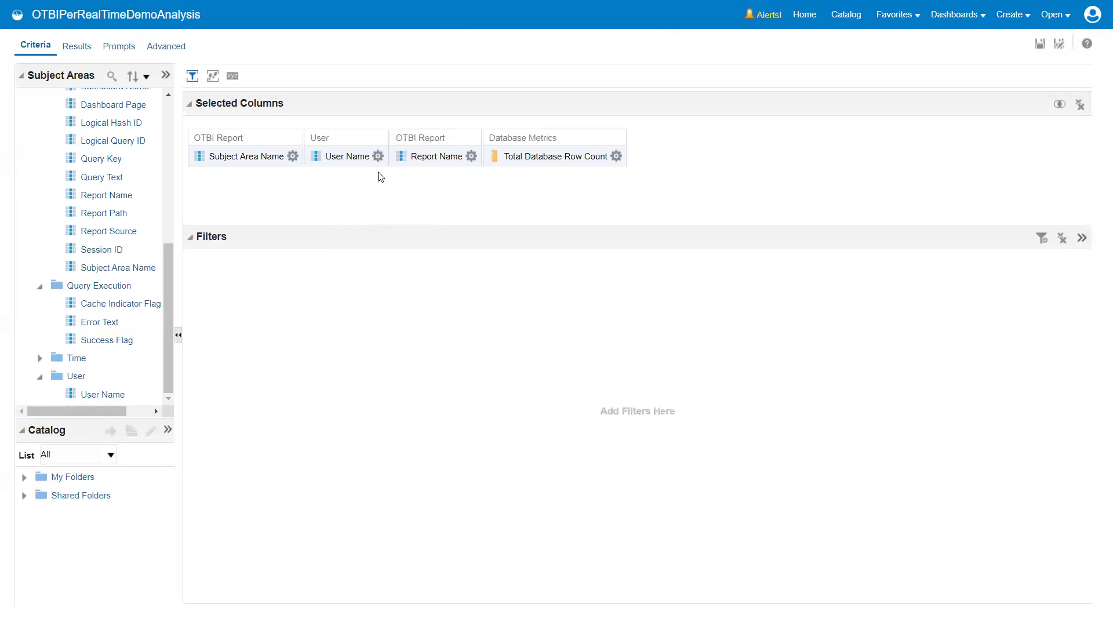
pyautogui.moveTo(422, 156); pyautogui.dragTo(340, 145)
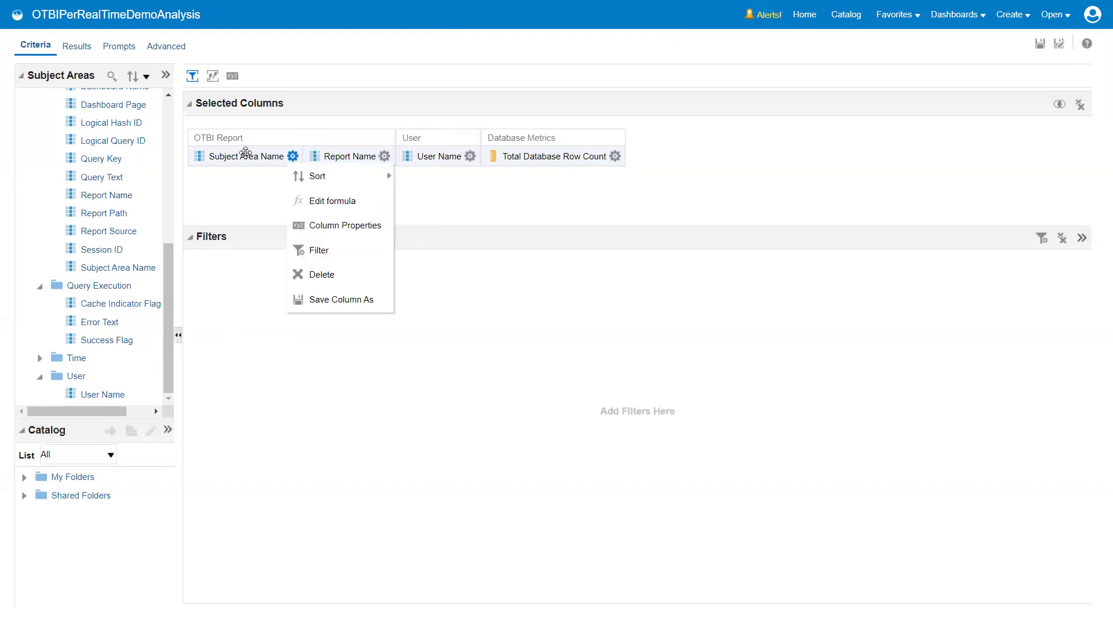
pyautogui.click(470, 156)
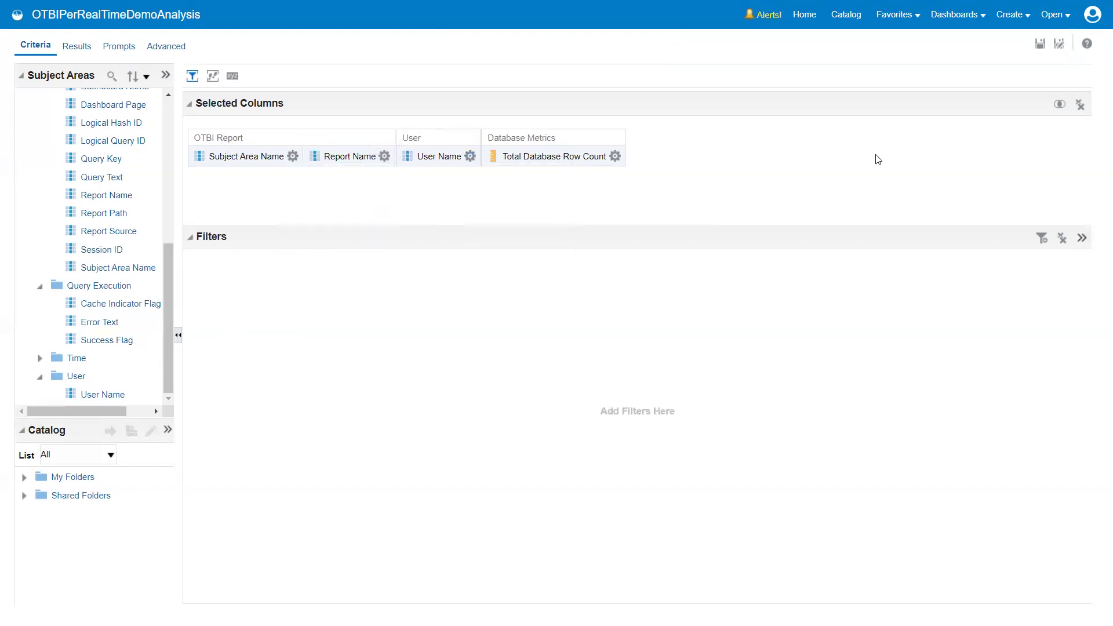
pyautogui.click(1041, 45)
pyautogui.click(80, 46)
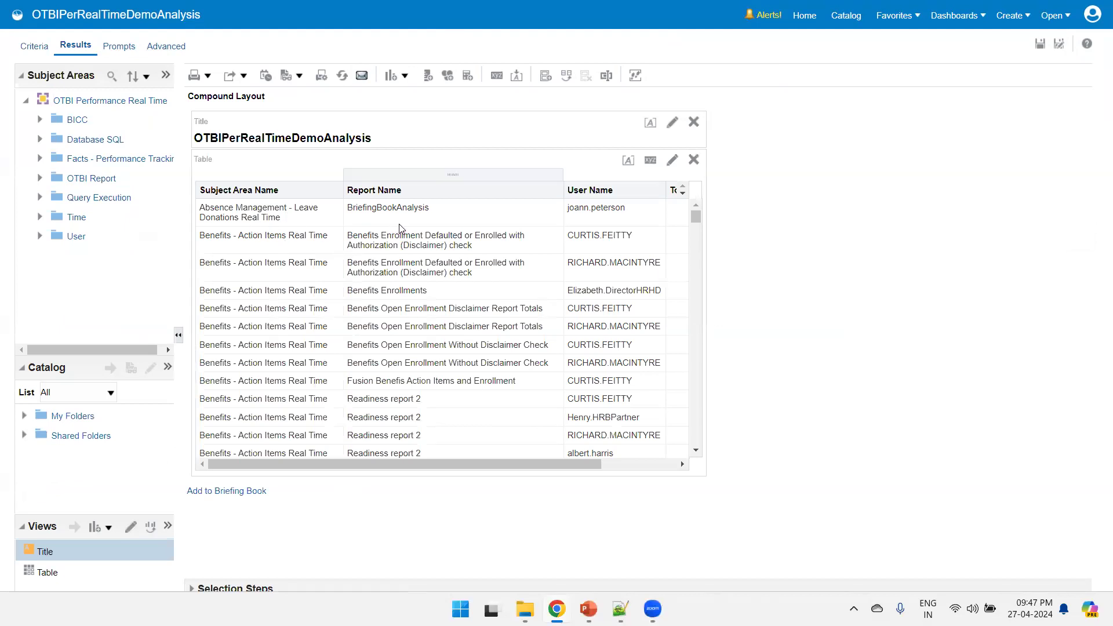
pyautogui.click(632, 464)
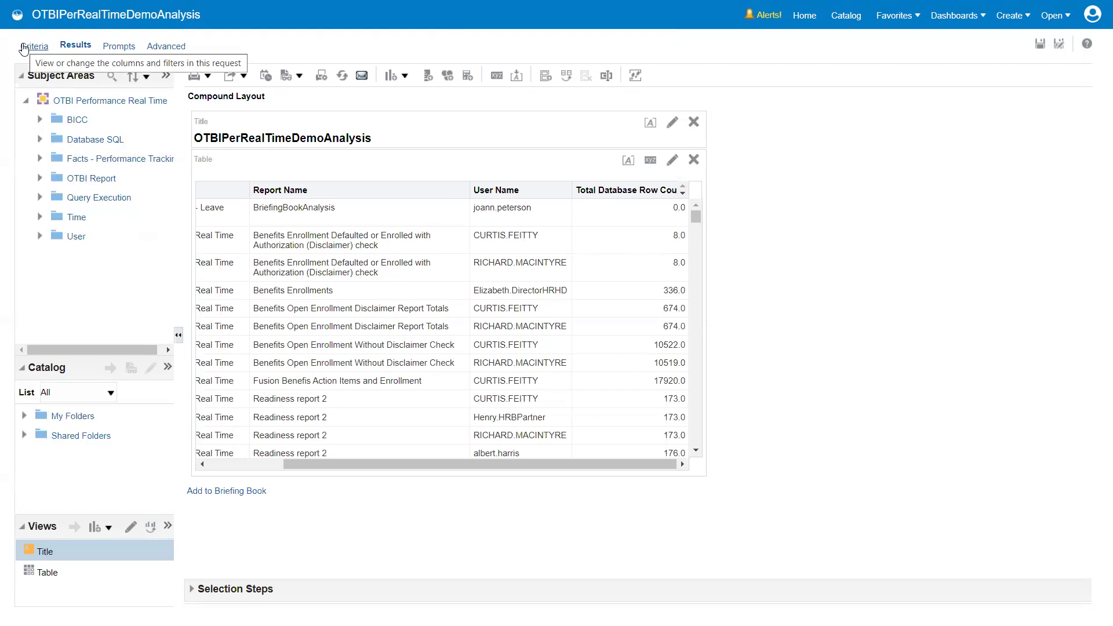
pyautogui.click(24, 46)
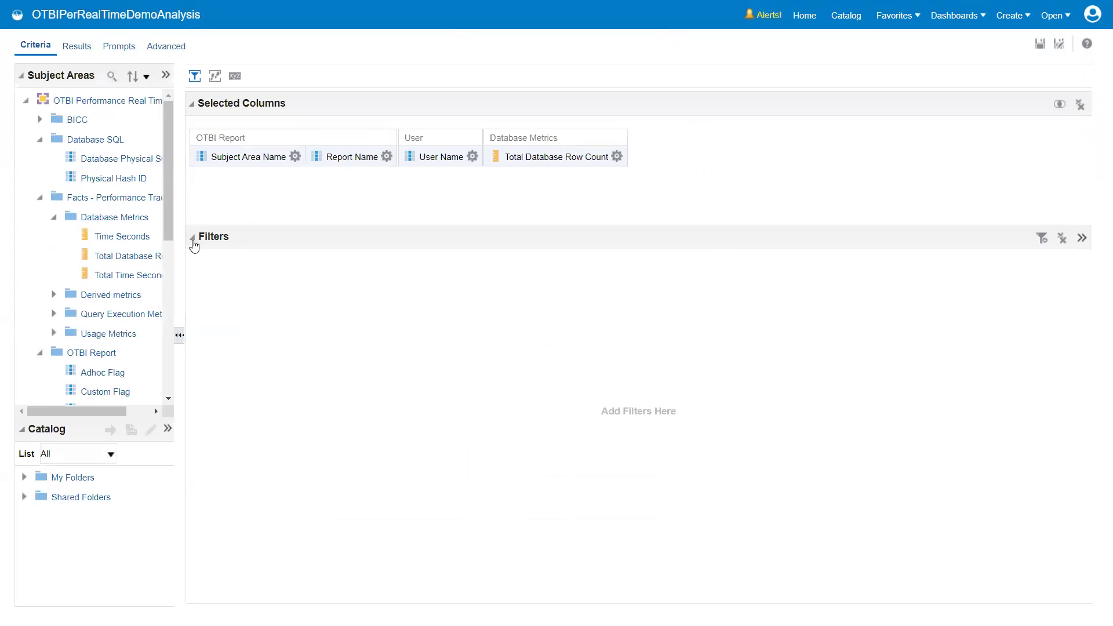
pyautogui.moveTo(185, 268); pyautogui.dragTo(235, 277)
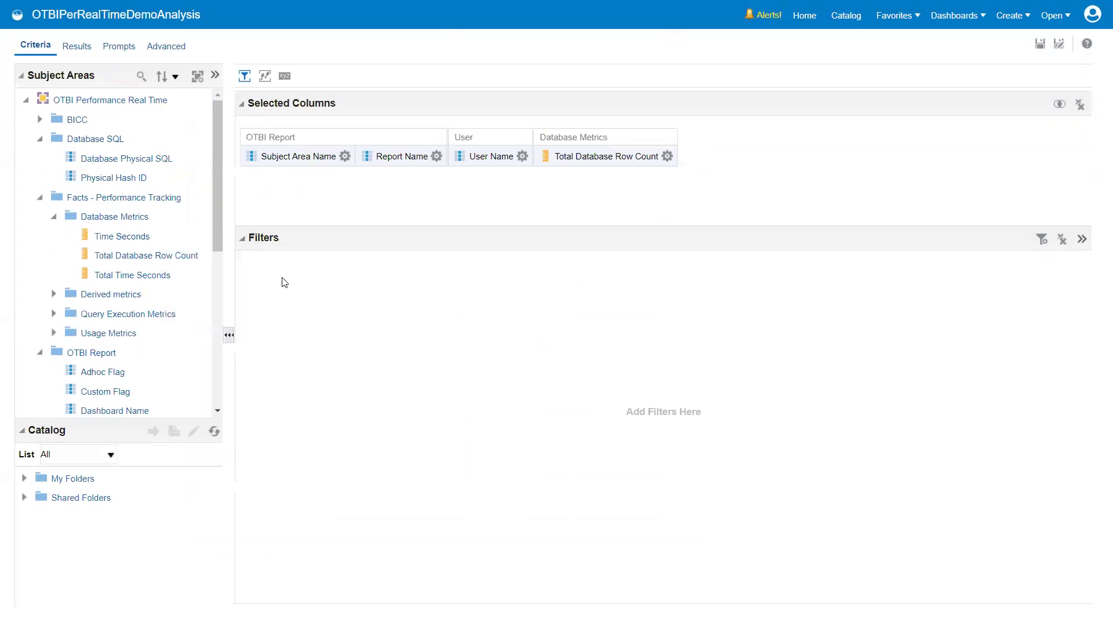
pyautogui.moveTo(219, 221); pyautogui.dragTo(188, 233)
pyautogui.hotkey('alt', 'Tab')
pyautogui.hotkey('alt', 'Tab')
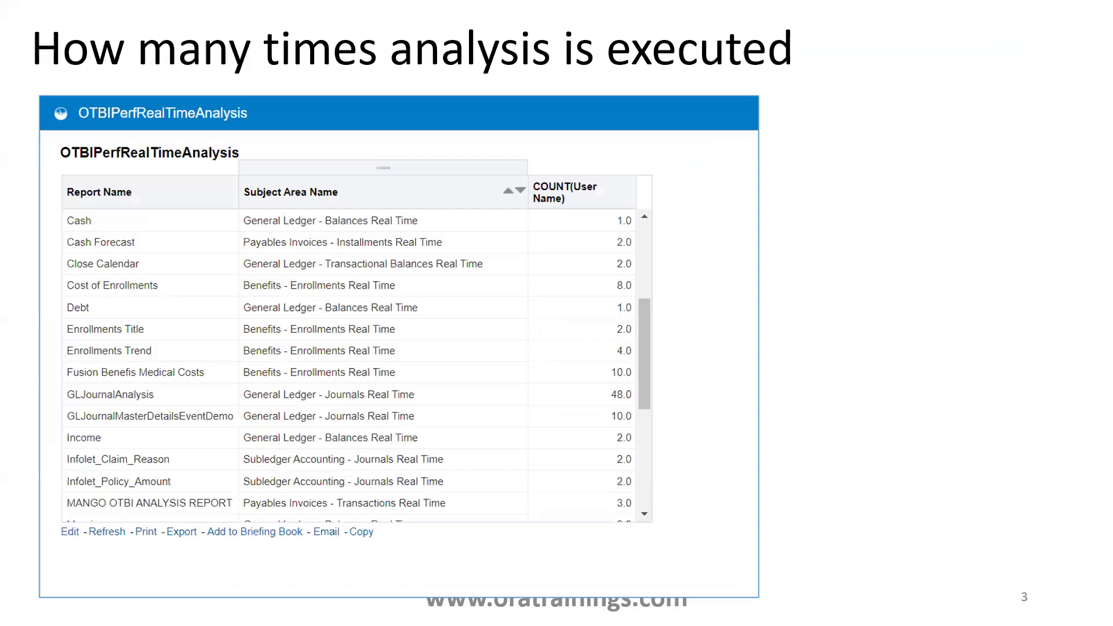
pyautogui.press('Left')
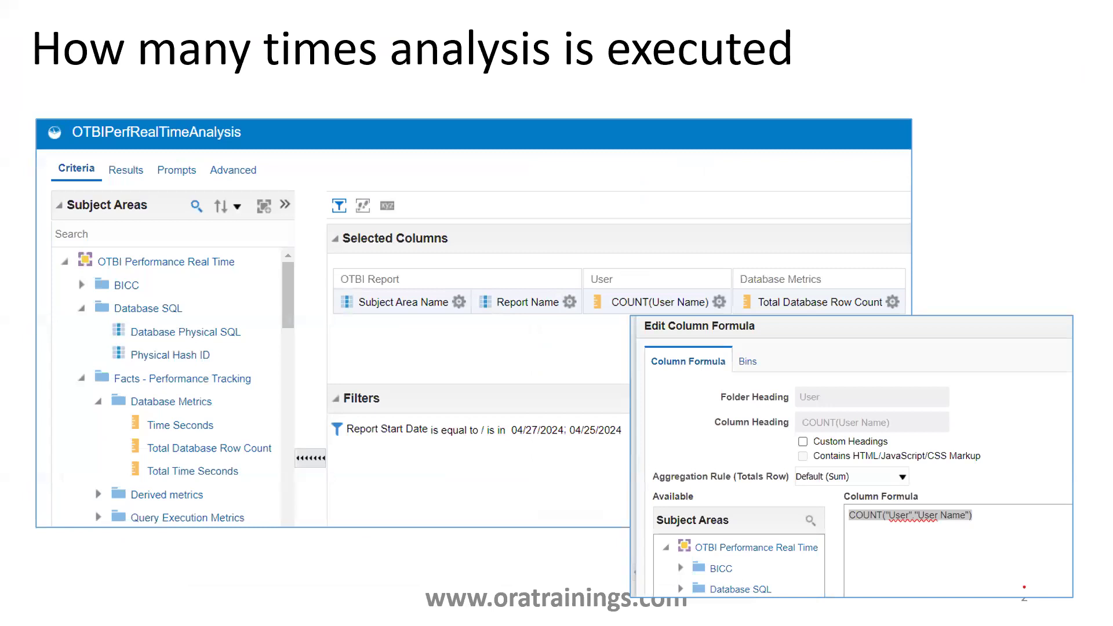
pyautogui.hotkey('alt', 'Tab')
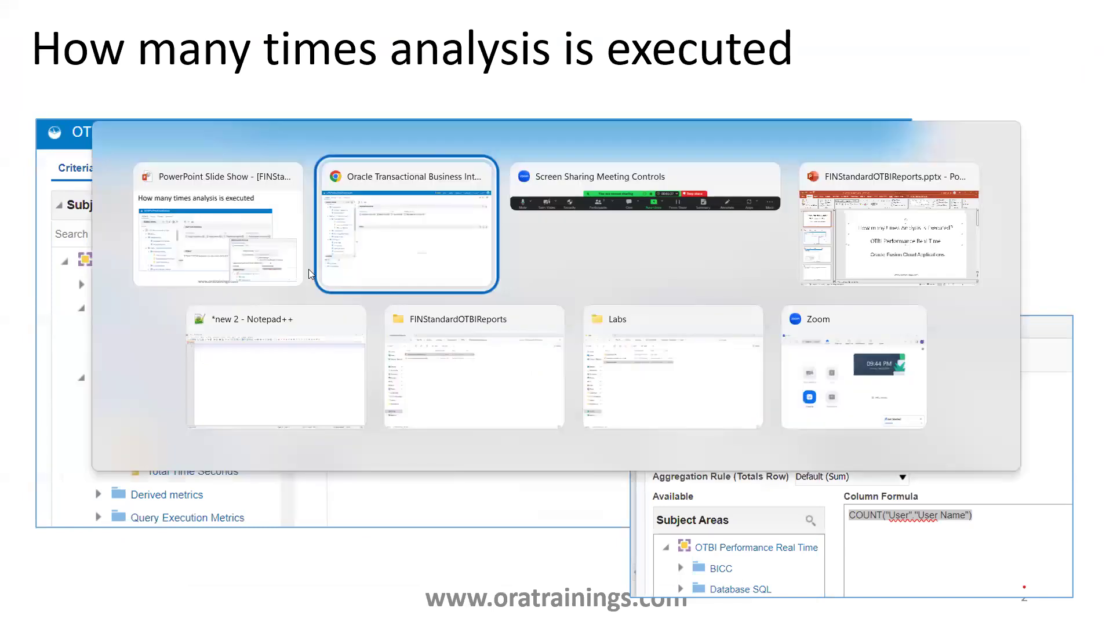
pyautogui.scroll(1, 211, 105)
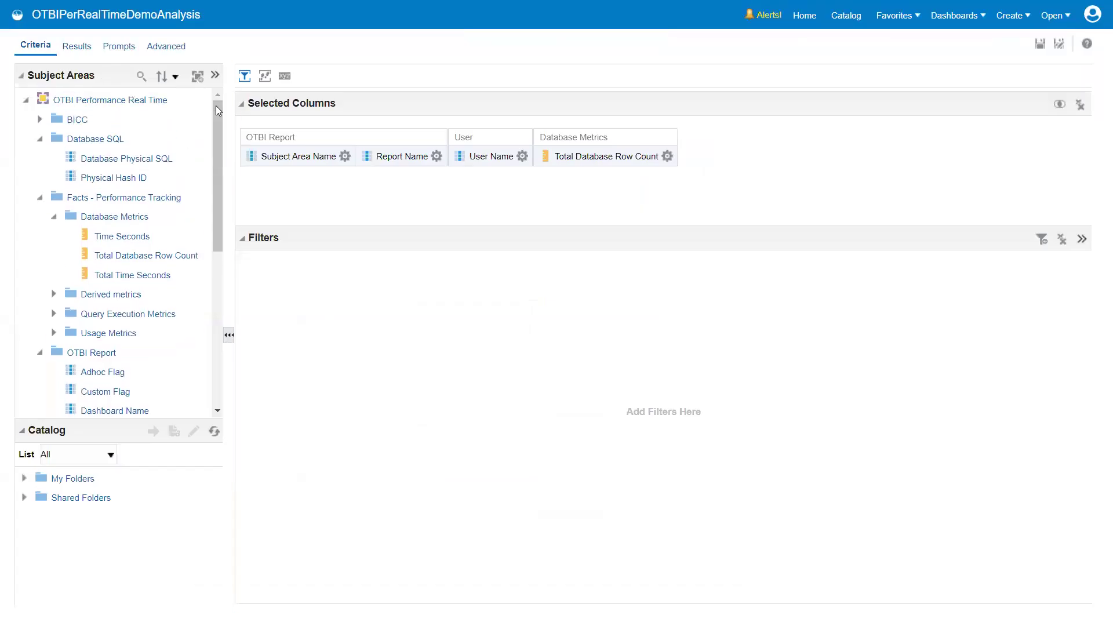
pyautogui.click(141, 76)
# Step: Add Report Start Date as a column and filter it to 04/20/2024
pyautogui.write('Report')
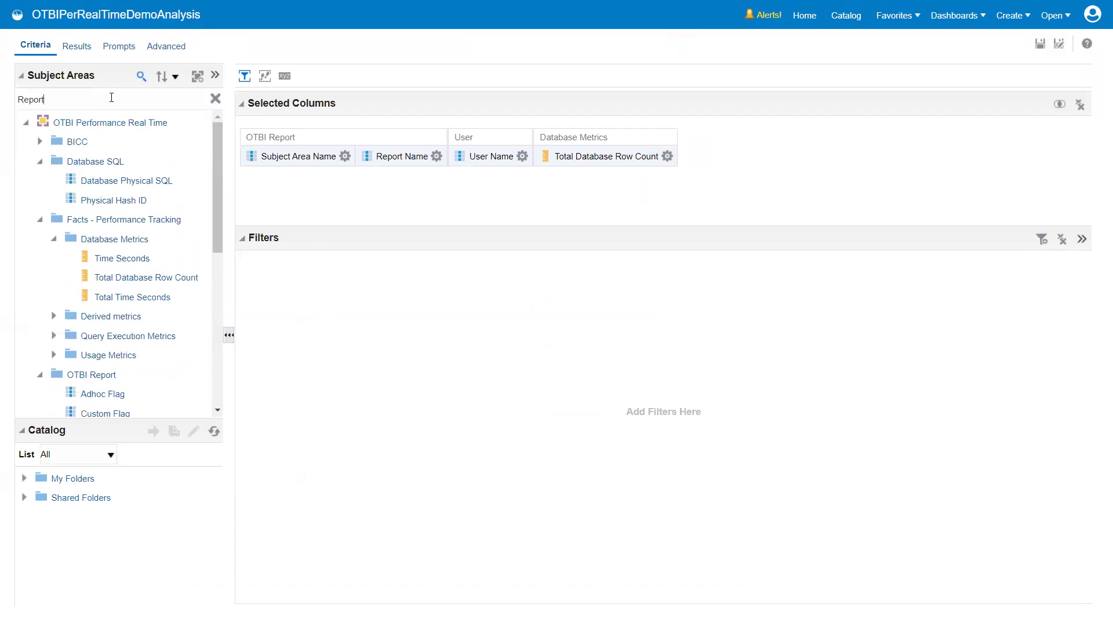
pyautogui.press('Return')
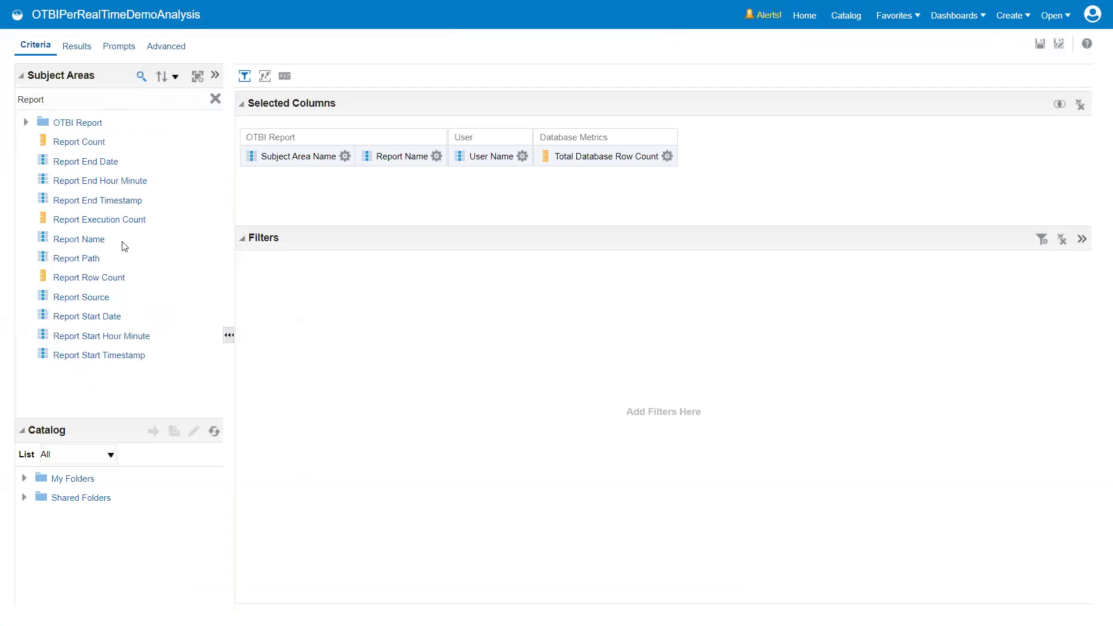
pyautogui.moveTo(113, 316); pyautogui.dragTo(578, 165)
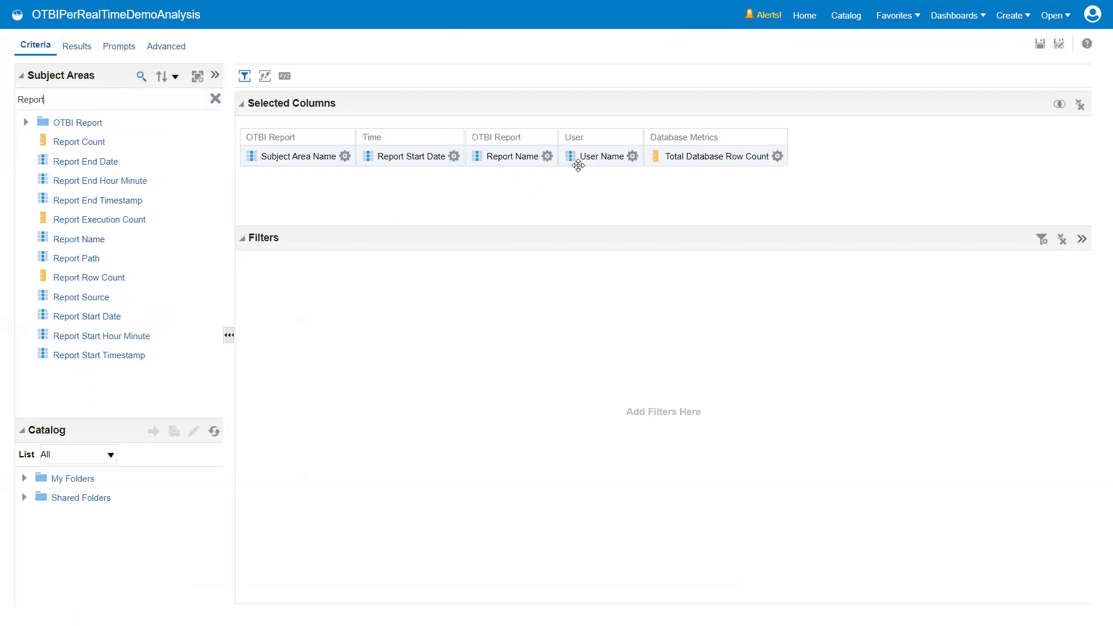
pyautogui.click(454, 156)
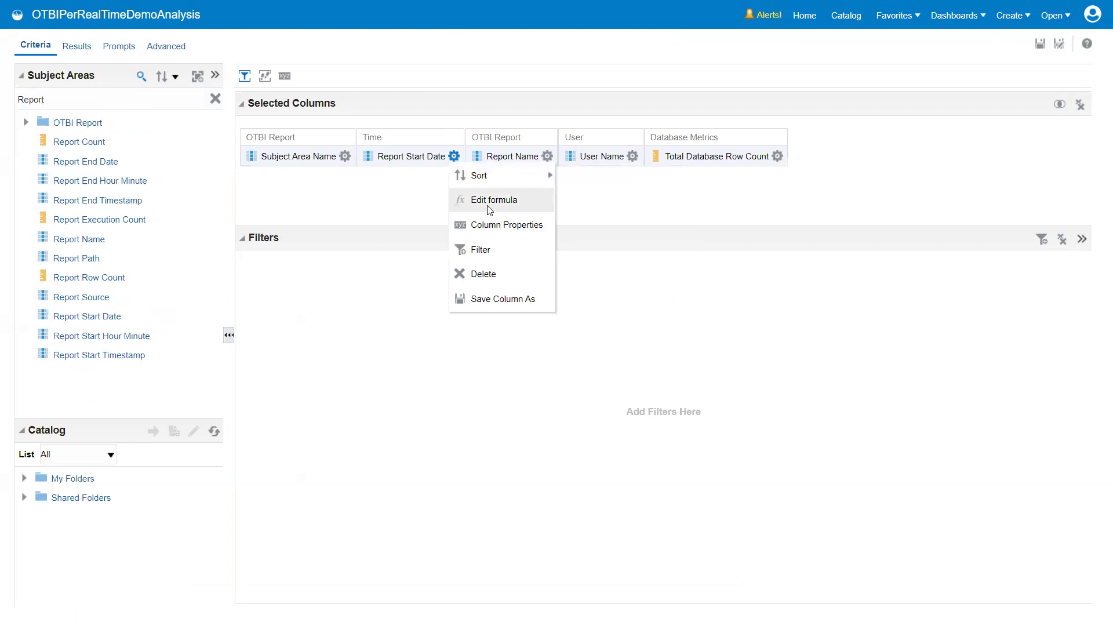
pyautogui.click(486, 250)
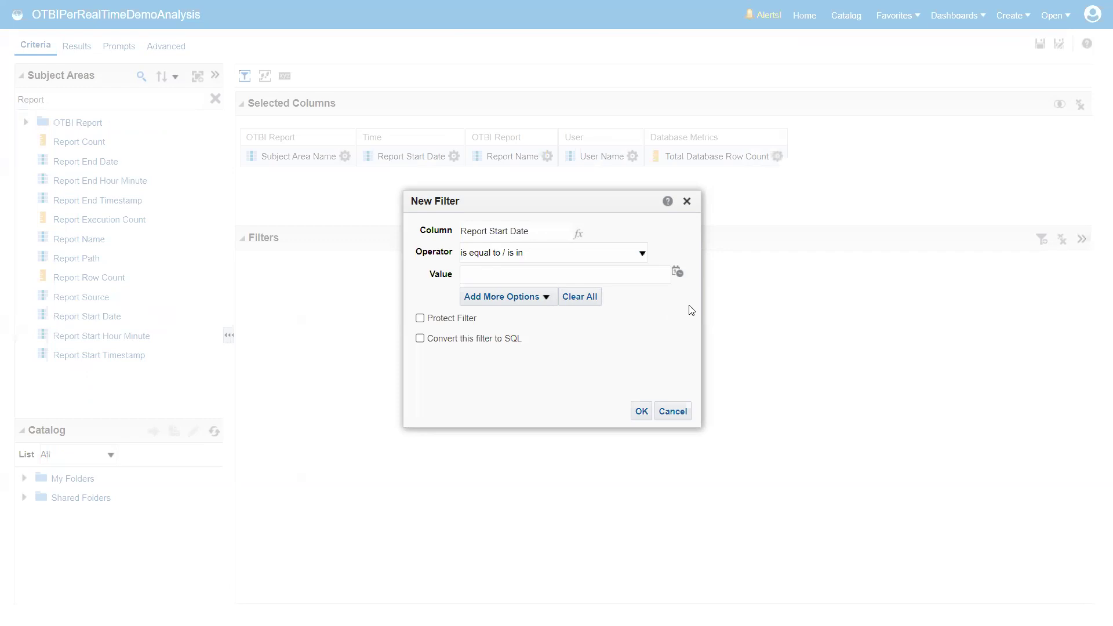
pyautogui.click(676, 272)
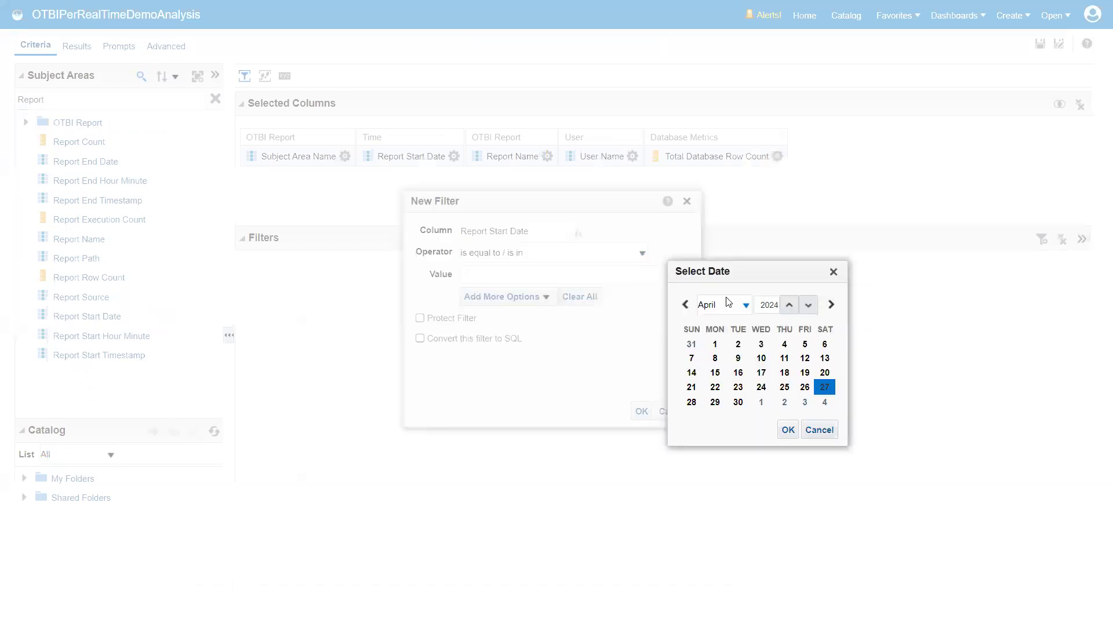
pyautogui.click(825, 373)
pyautogui.click(788, 430)
pyautogui.click(642, 412)
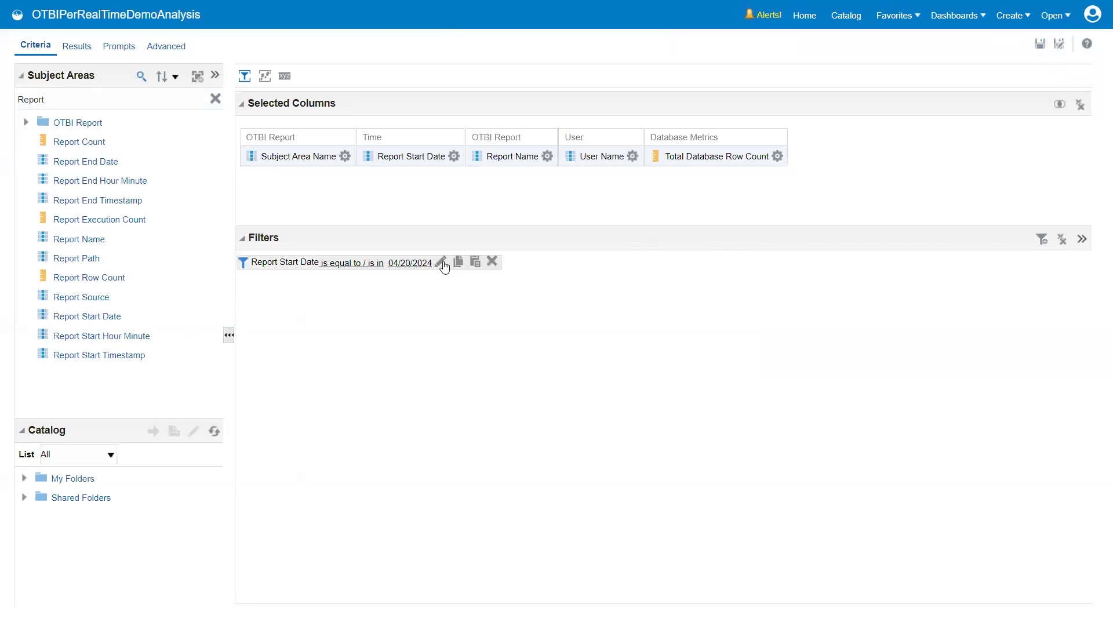
# Step: Change the filter operator to 'is greater than or equal to' and save the analysis
pyautogui.click(443, 265)
pyautogui.click(554, 255)
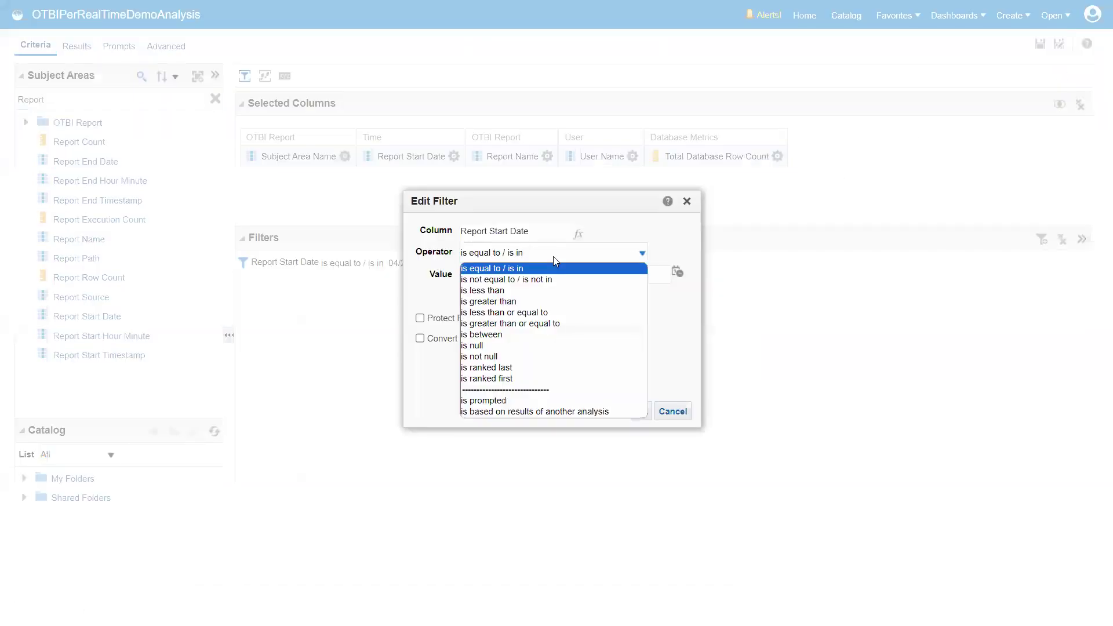
pyautogui.click(535, 323)
pyautogui.click(640, 411)
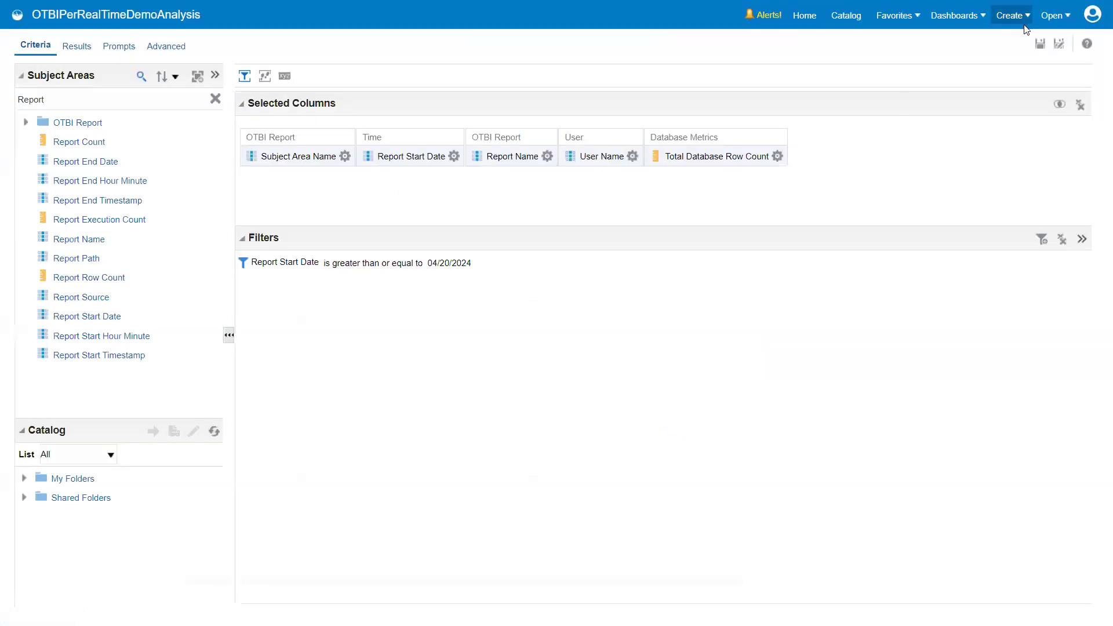
pyautogui.click(1040, 44)
# Step: Replace the User Name column's formula with the Aggregate function COUNT(*)
pyautogui.click(633, 157)
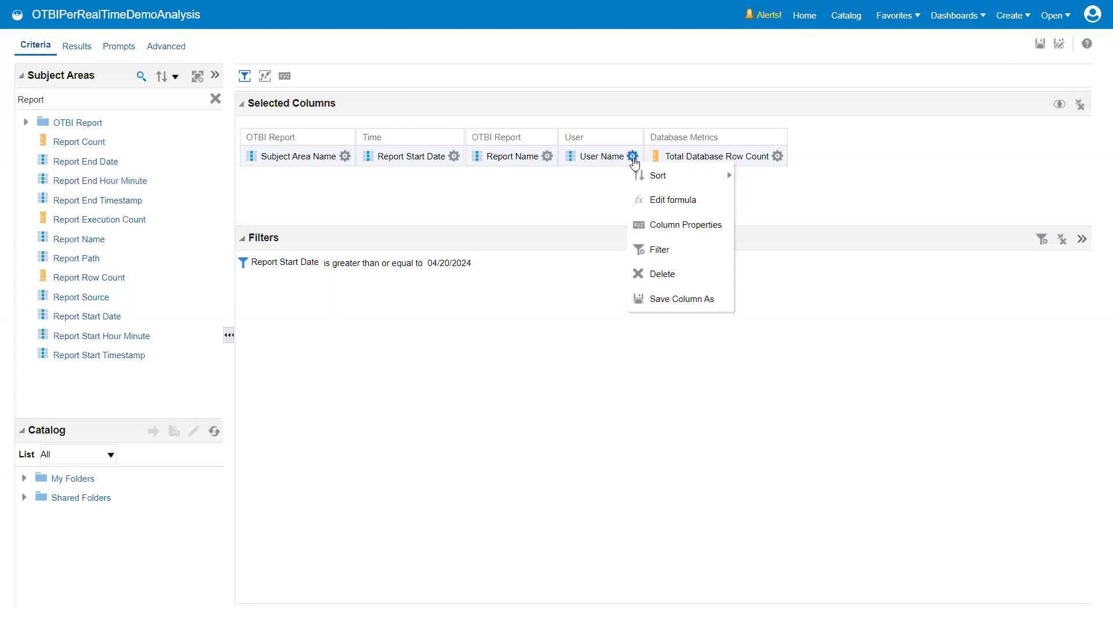
pyautogui.click(684, 207)
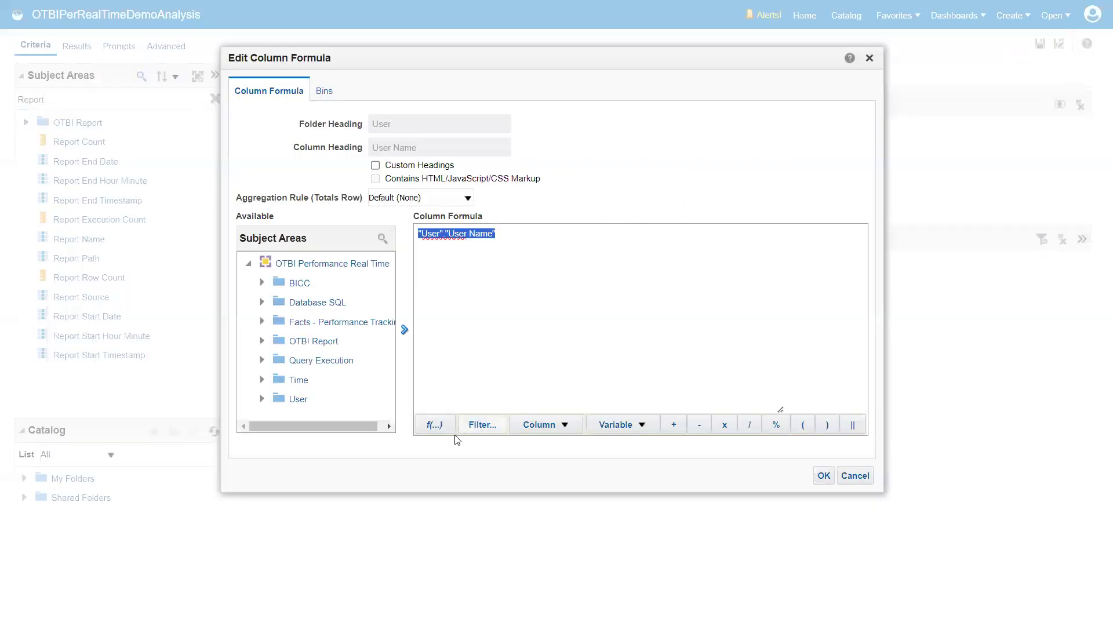
pyautogui.click(429, 429)
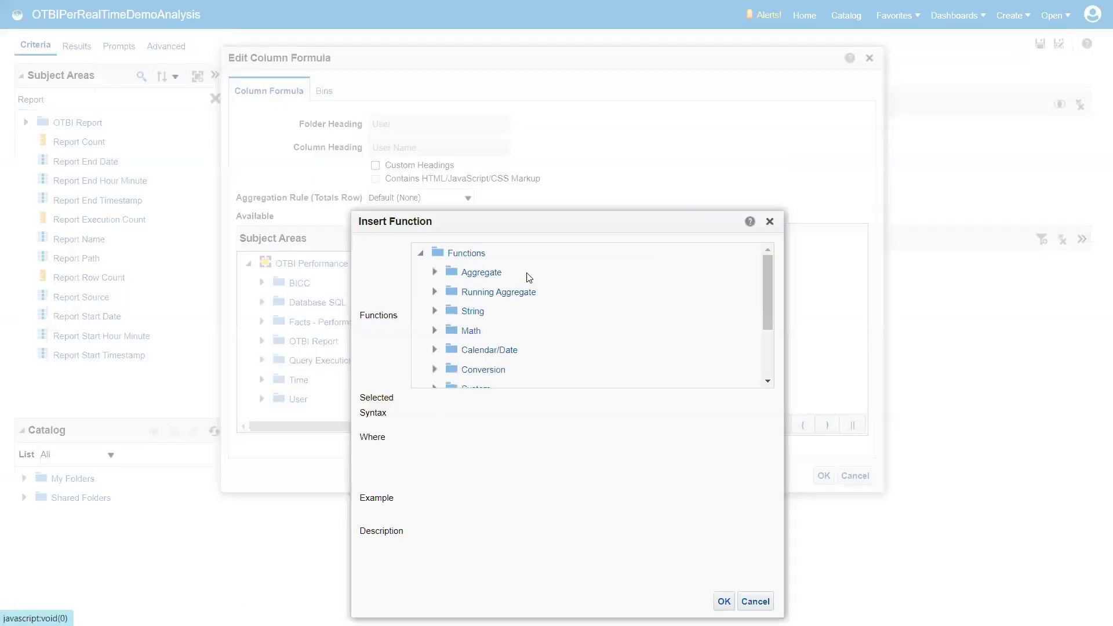
pyautogui.click(434, 273)
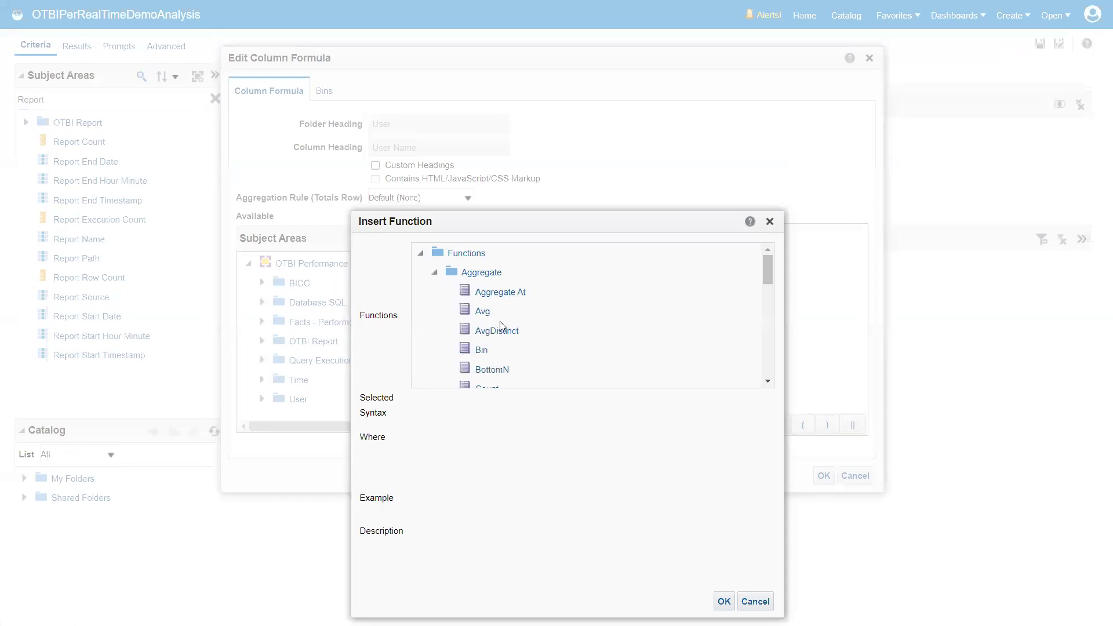
pyautogui.click(768, 381)
pyautogui.scroll(-2, 512, 338)
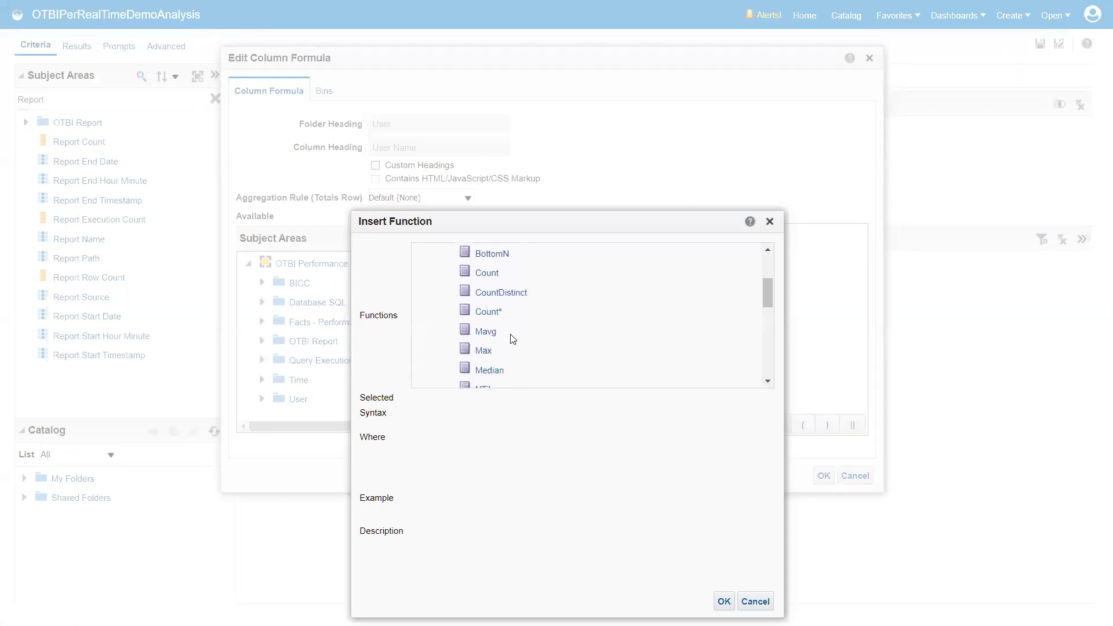
pyautogui.click(487, 312)
pyautogui.moveTo(542, 224); pyautogui.dragTo(315, 111)
pyautogui.click(496, 489)
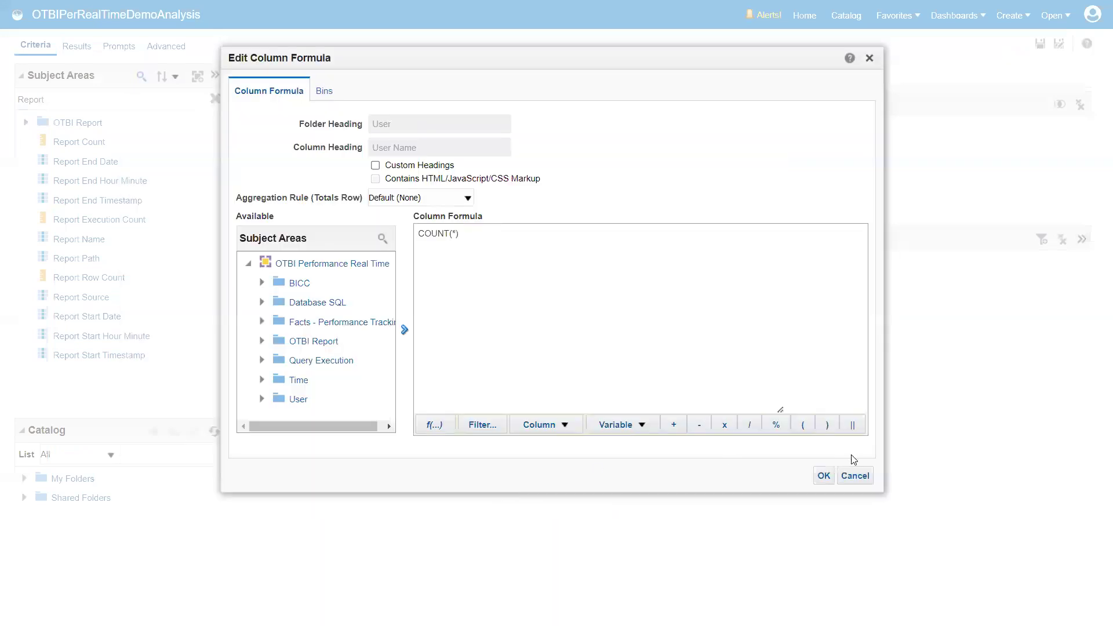
pyautogui.click(824, 476)
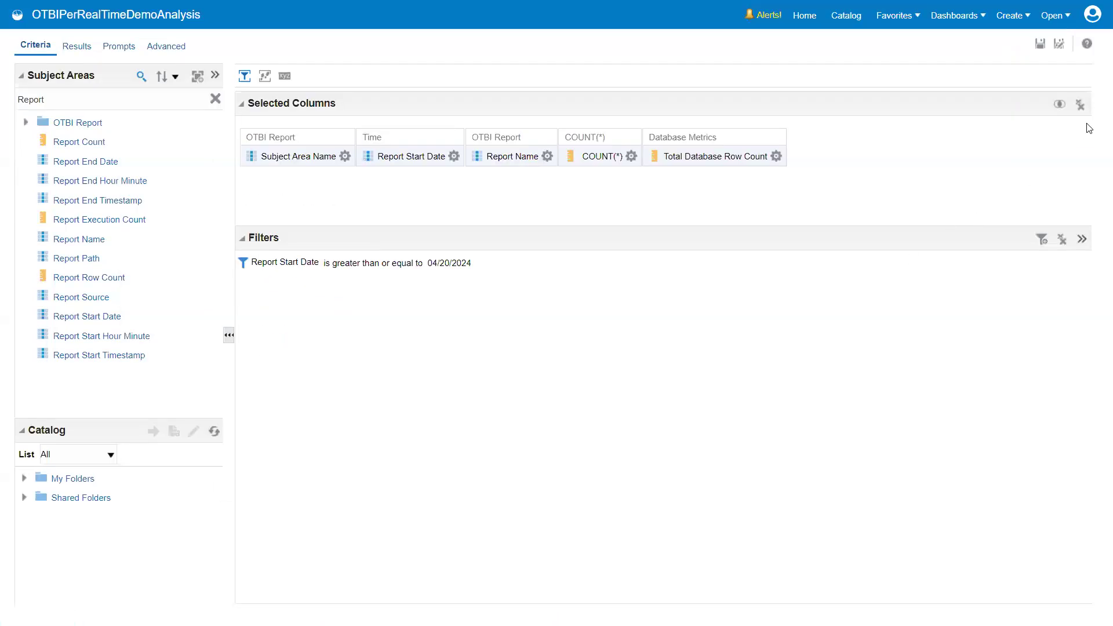
# Step: Save the analysis, refresh its Results view, and save again
pyautogui.click(1039, 44)
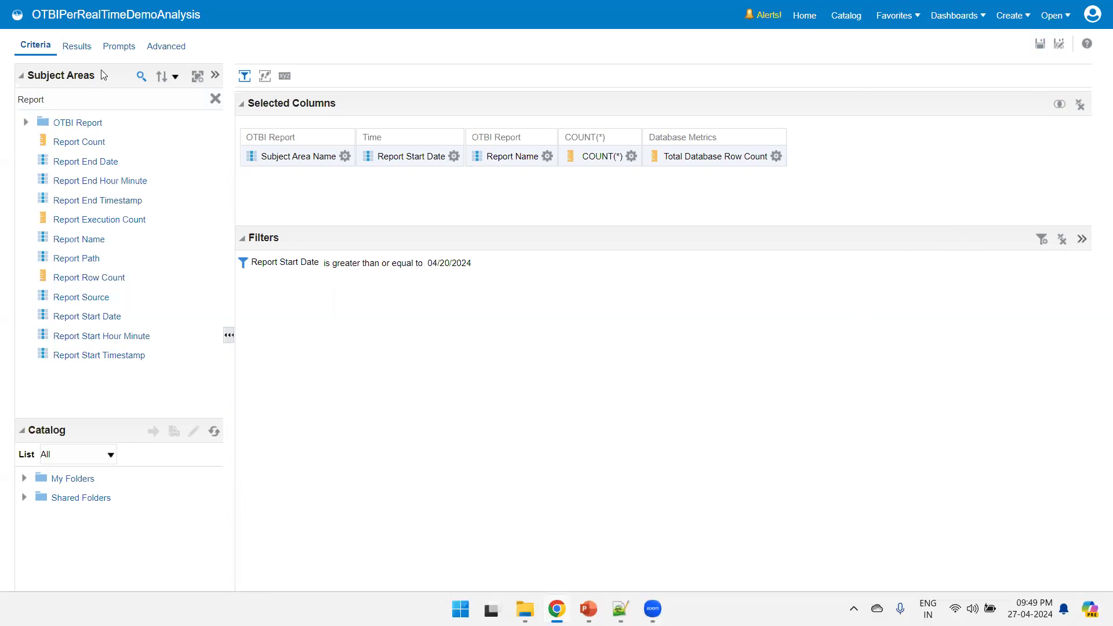
pyautogui.click(75, 46)
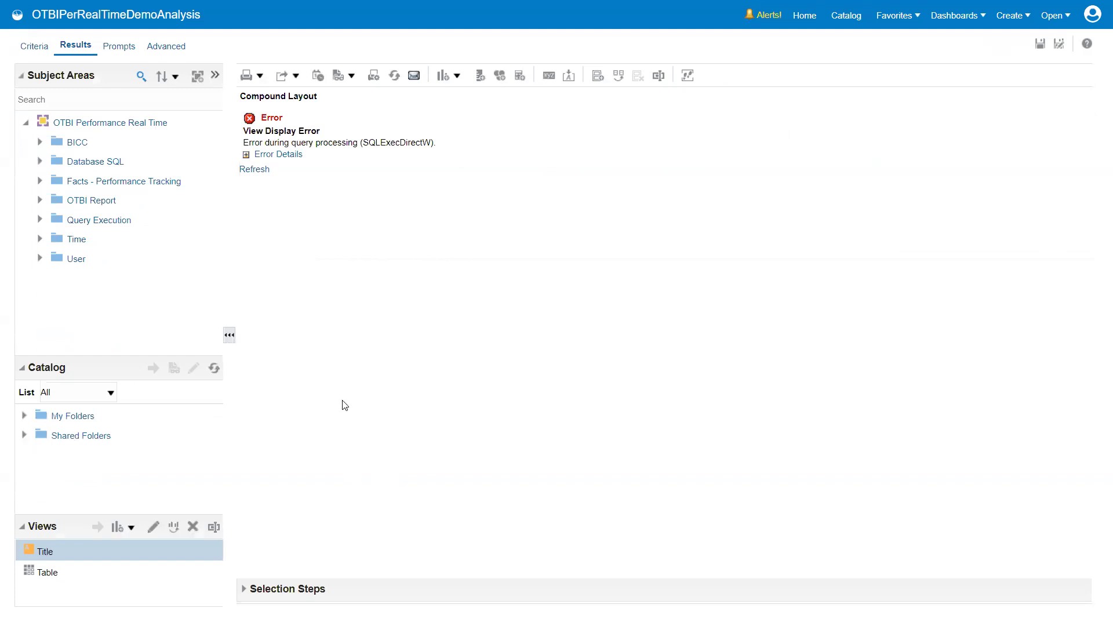
pyautogui.click(252, 168)
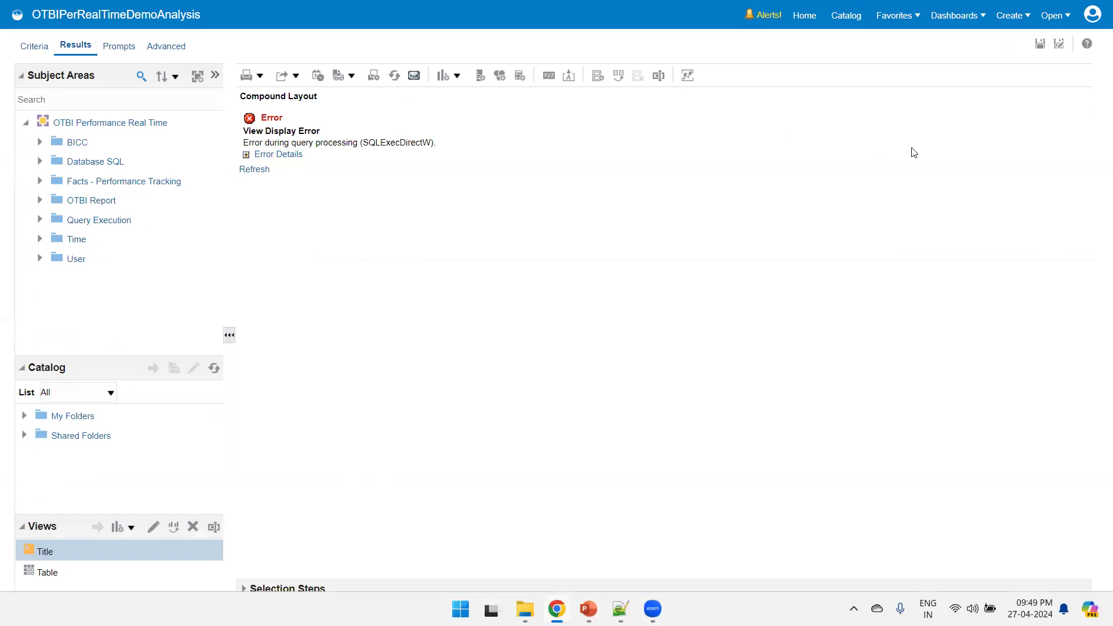
pyautogui.click(1041, 45)
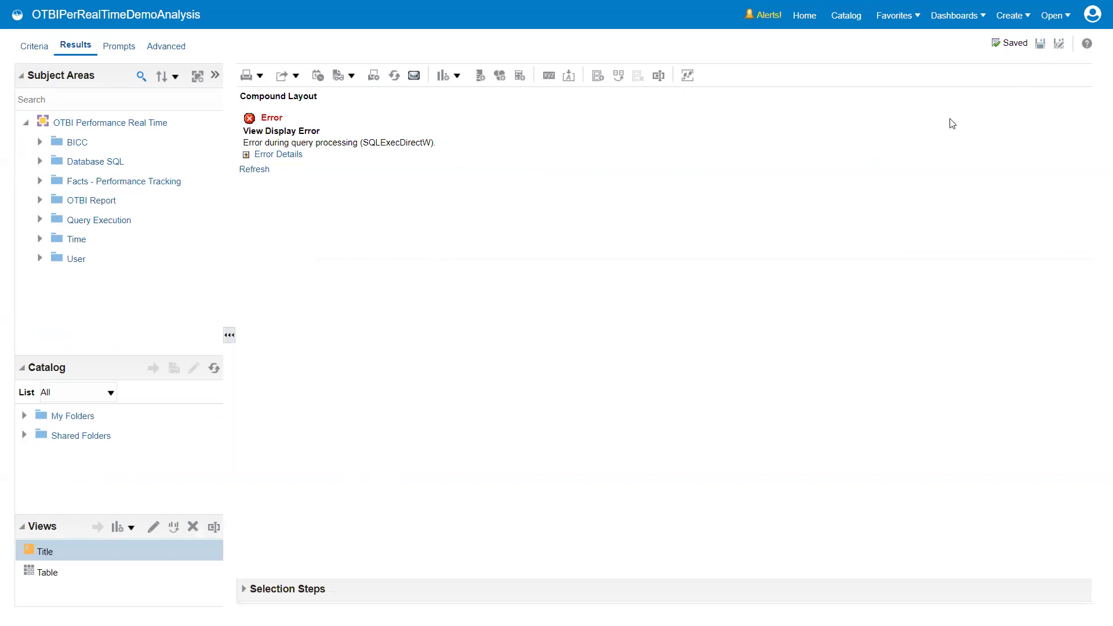
# Step: Exit full screen, duplicate the analysis browser tab, and close the old OTBIPerfRealTimeAnalysis tab
pyautogui.press('F11')
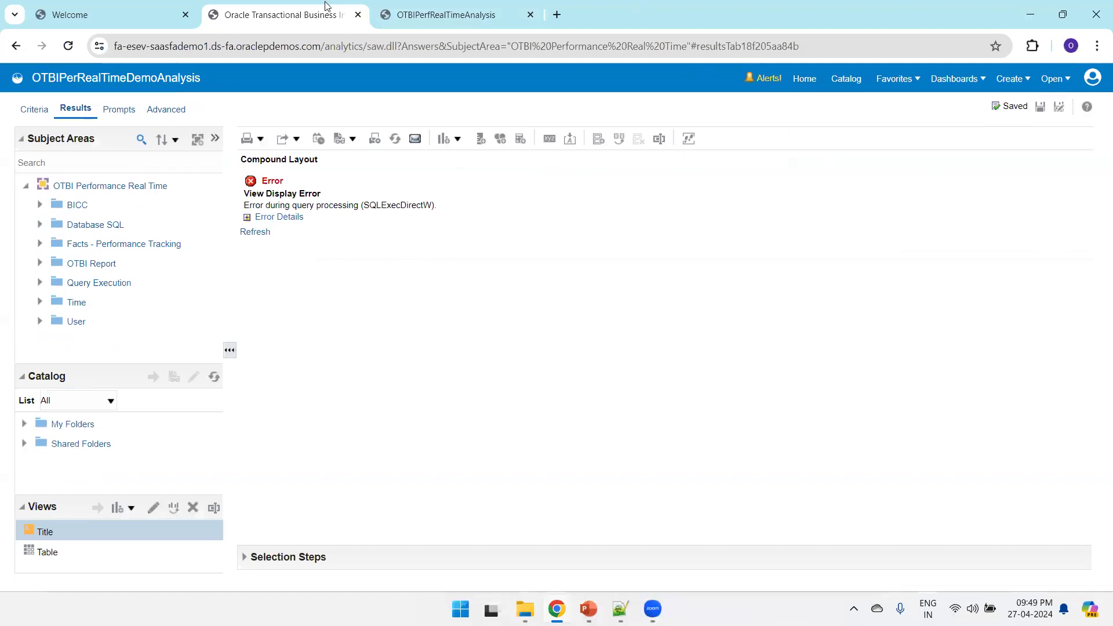
pyautogui.rightClick(312, 18)
pyautogui.click(371, 139)
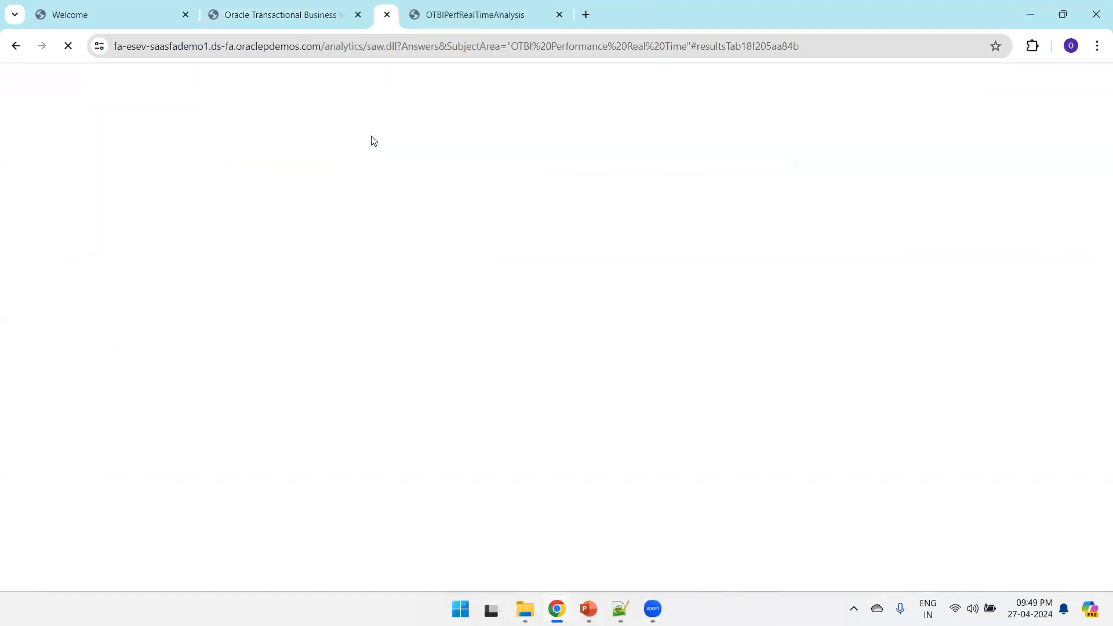
pyautogui.click(702, 15)
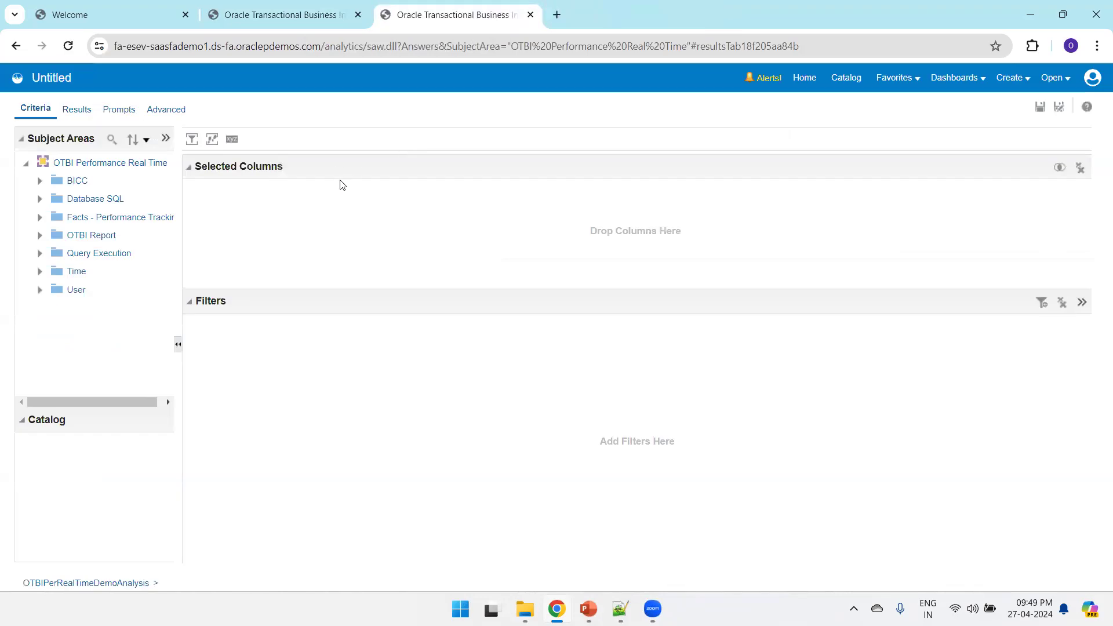
# Step: Open the catalog in one tab and return to the analysis criteria in the other
pyautogui.click(846, 79)
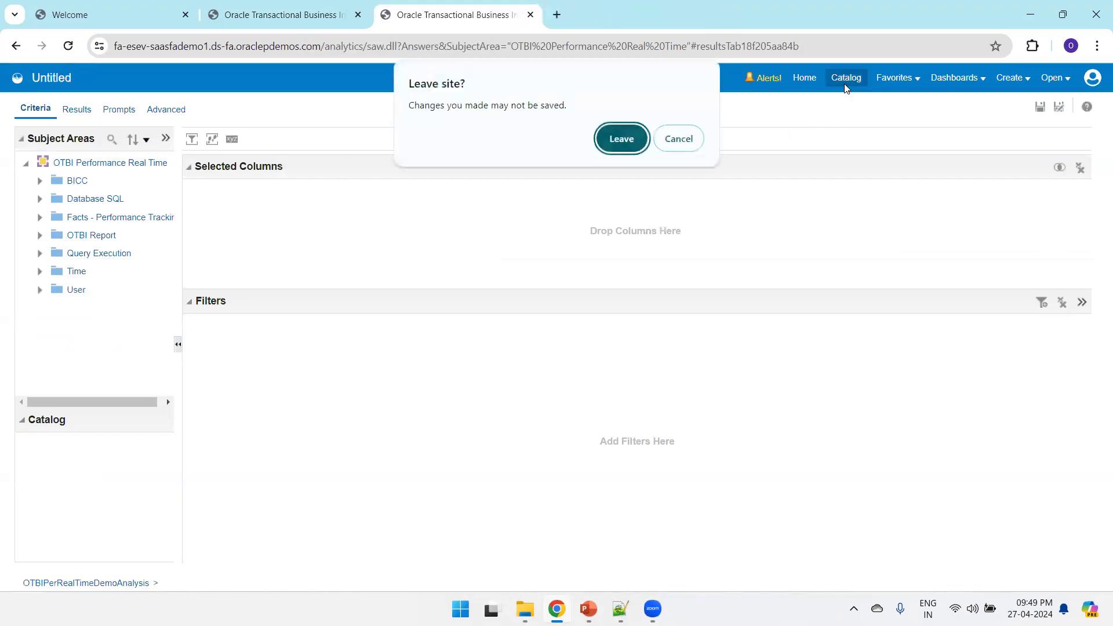
pyautogui.click(616, 139)
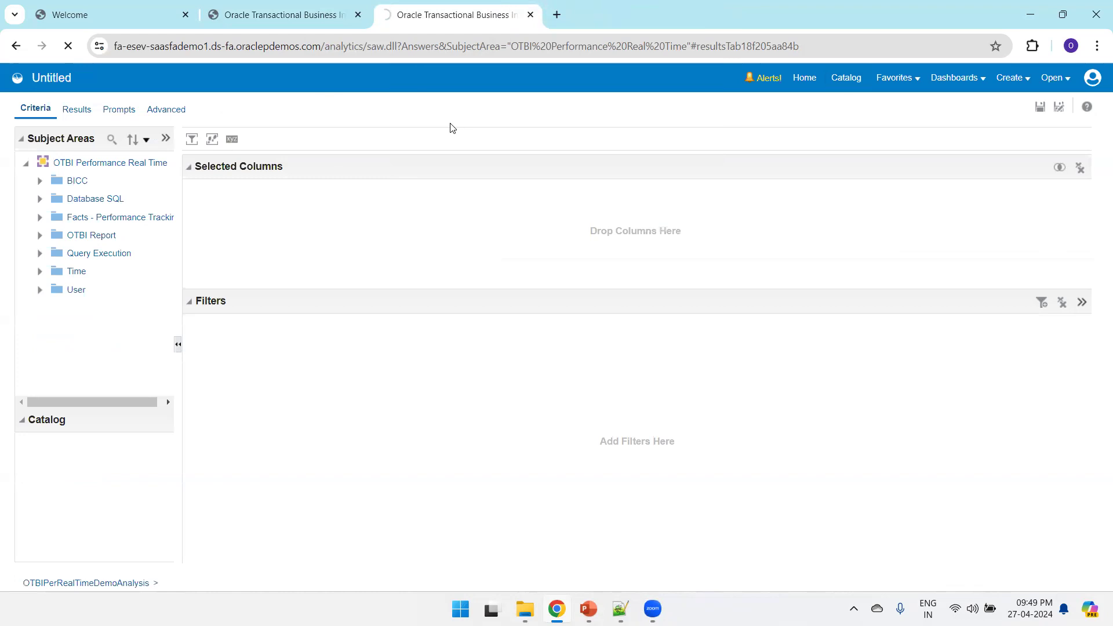
pyautogui.click(306, 11)
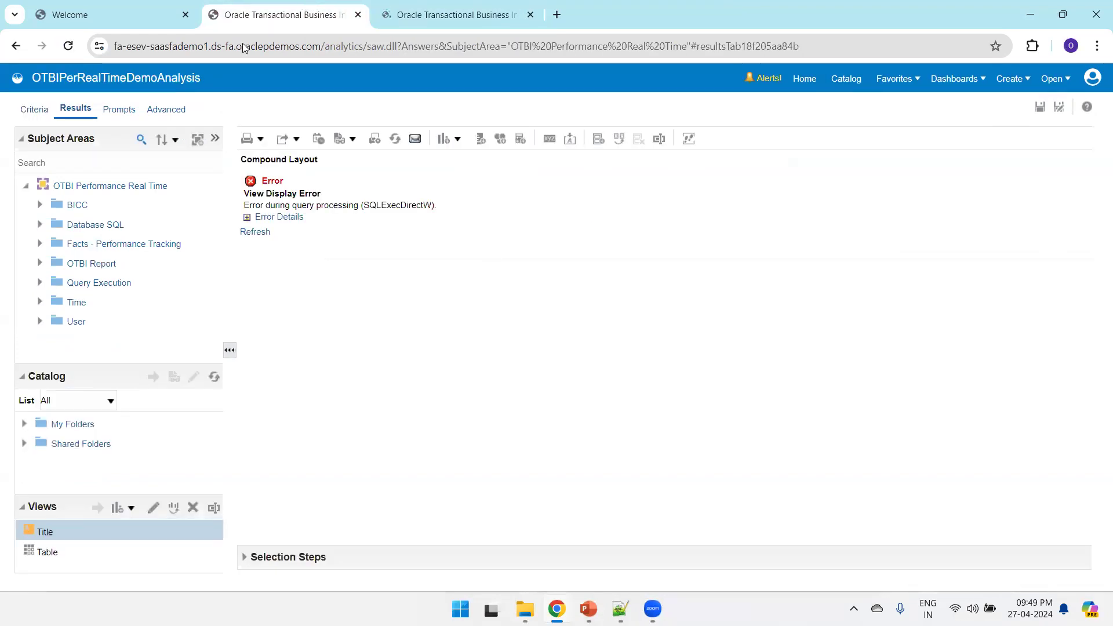
pyautogui.click(35, 109)
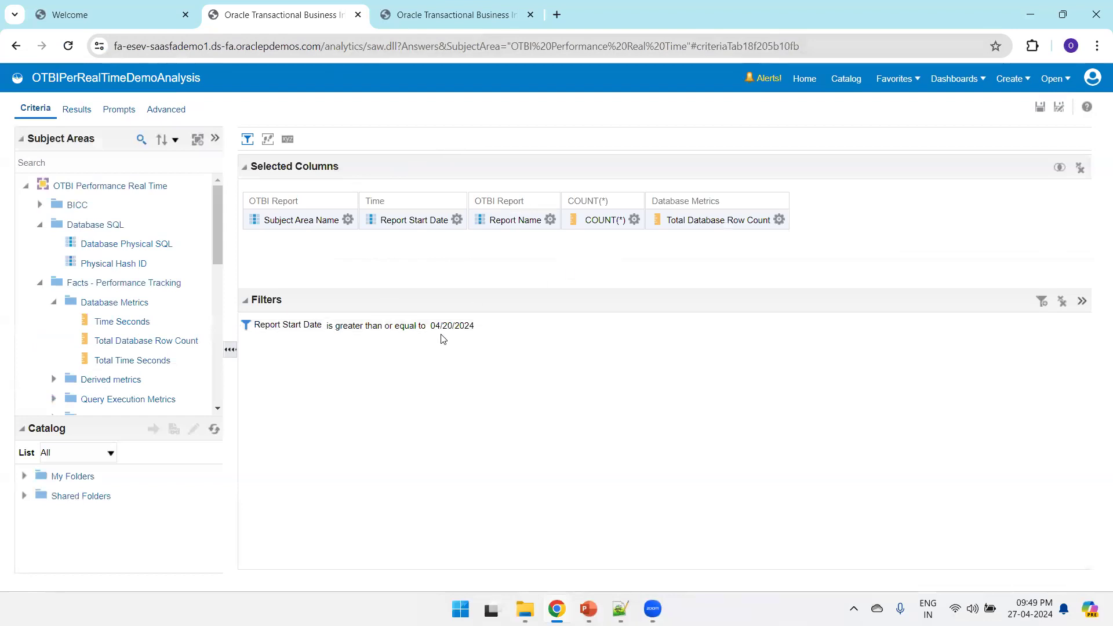
# Step: Change the Report Start Date filter date to 04/25/2024 and save the analysis
pyautogui.click(485, 326)
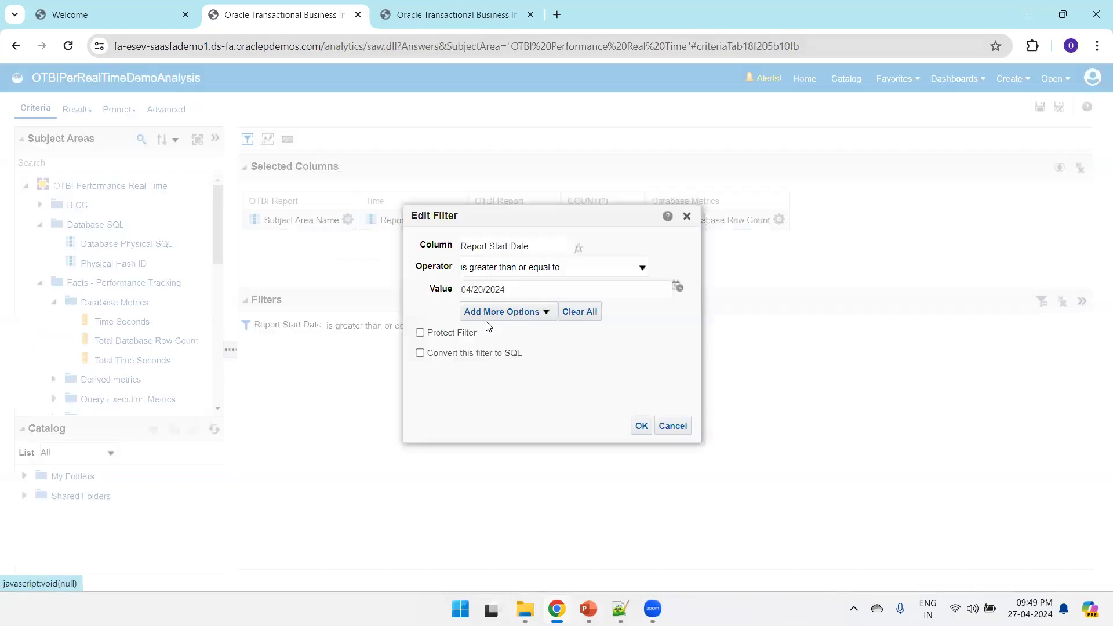
pyautogui.click(676, 289)
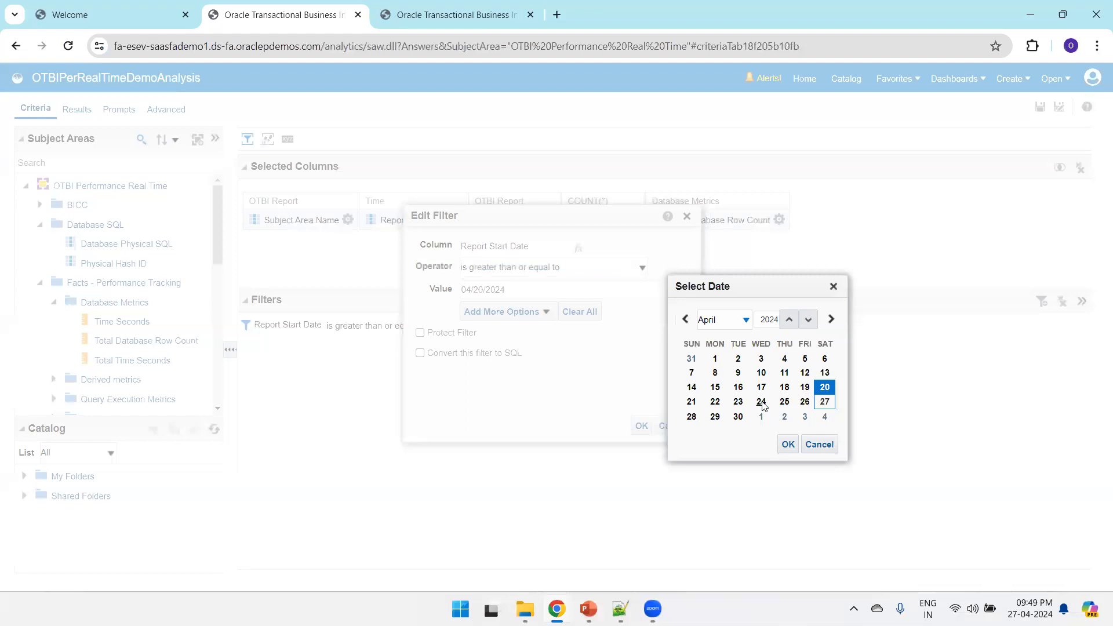
pyautogui.click(785, 402)
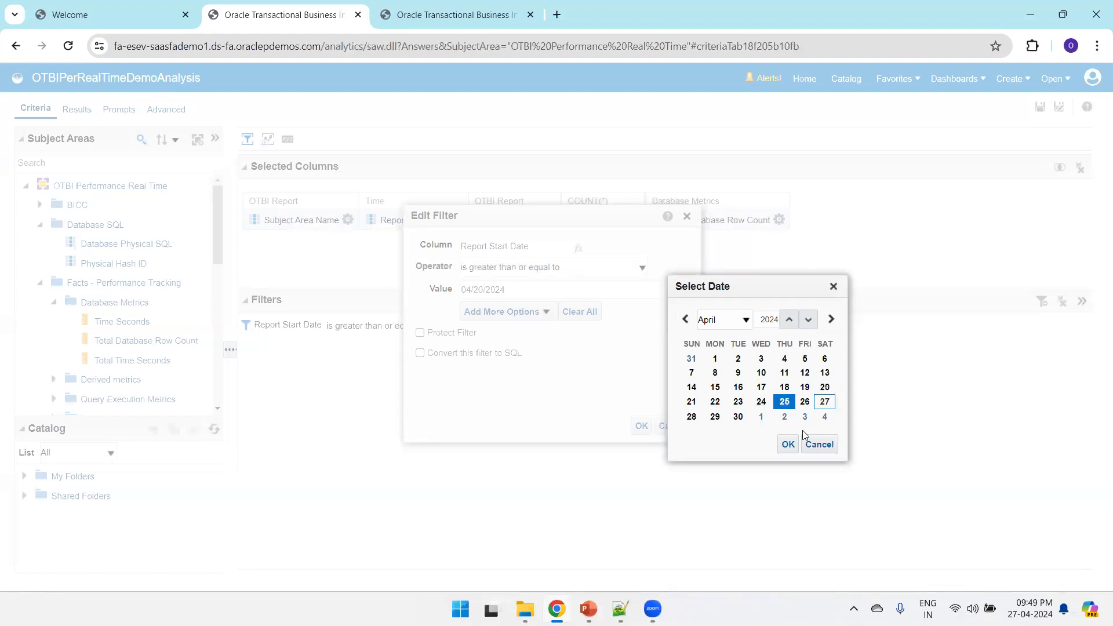
pyautogui.click(791, 446)
pyautogui.click(640, 426)
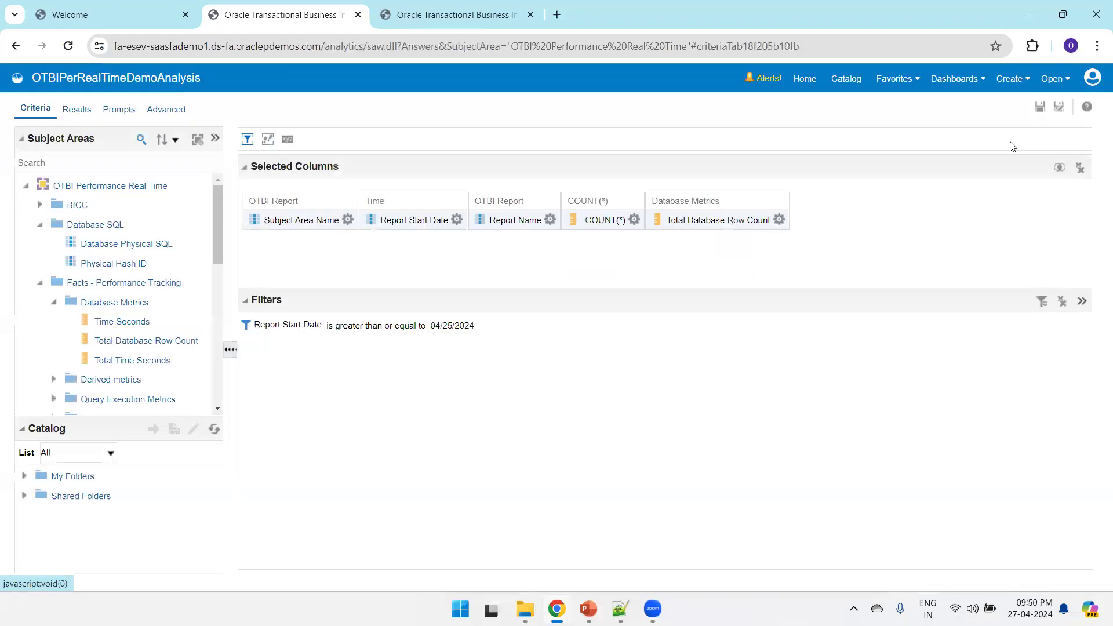
pyautogui.click(1040, 116)
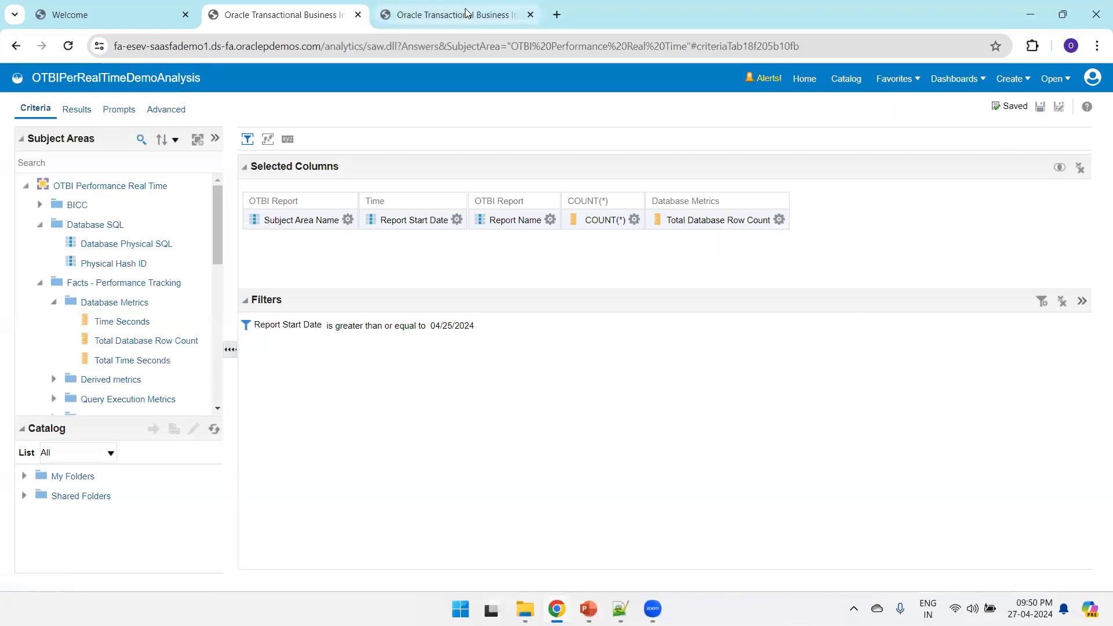
pyautogui.click(464, 13)
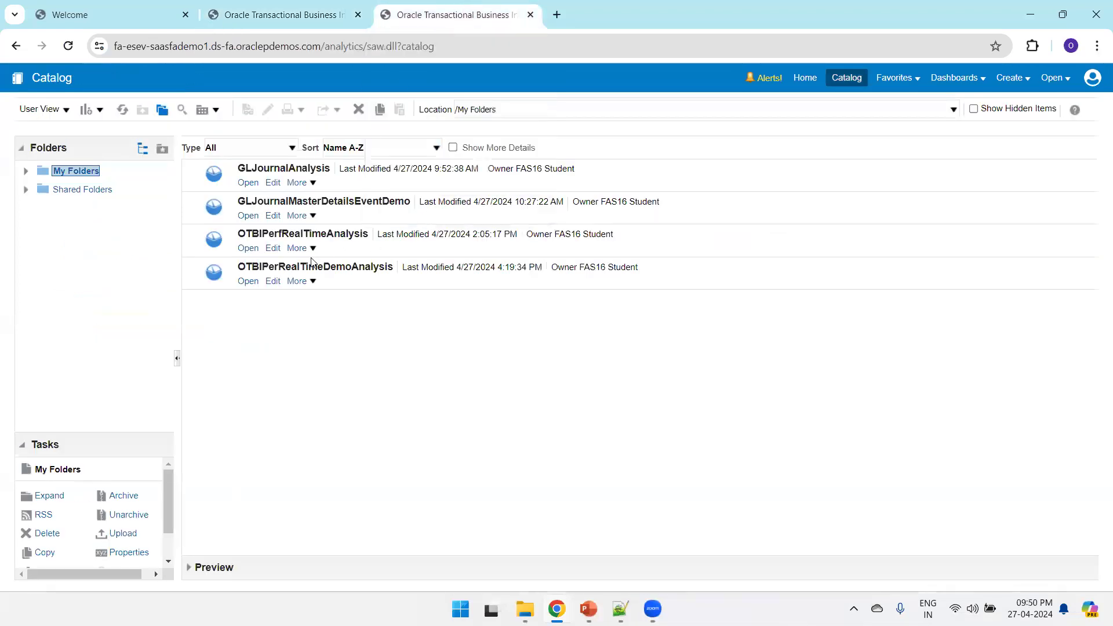
pyautogui.click(340, 280)
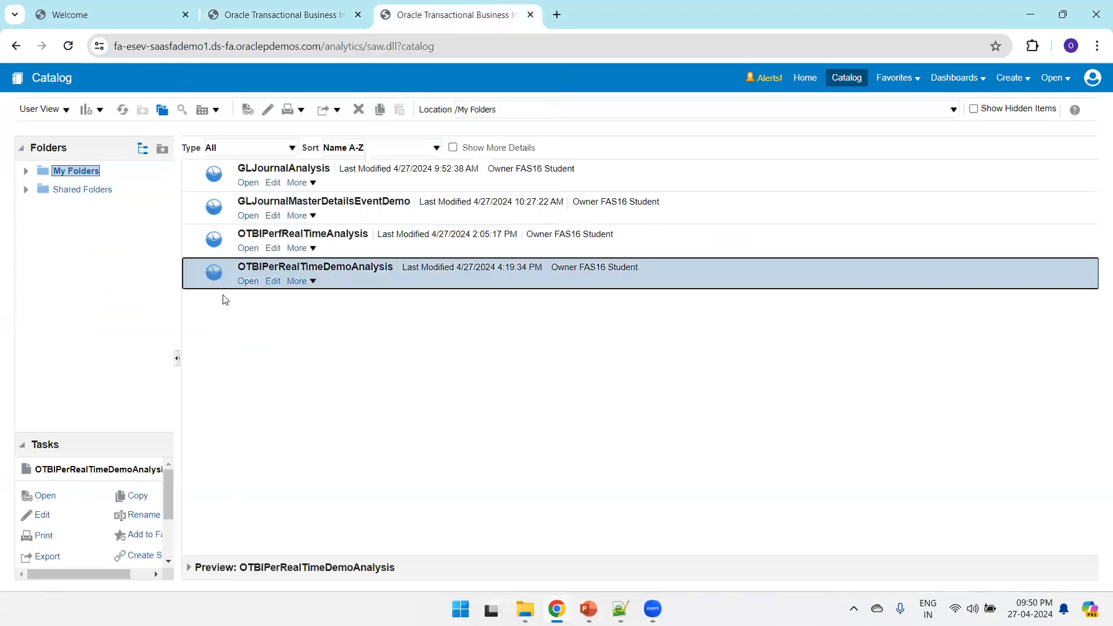
pyautogui.click(250, 284)
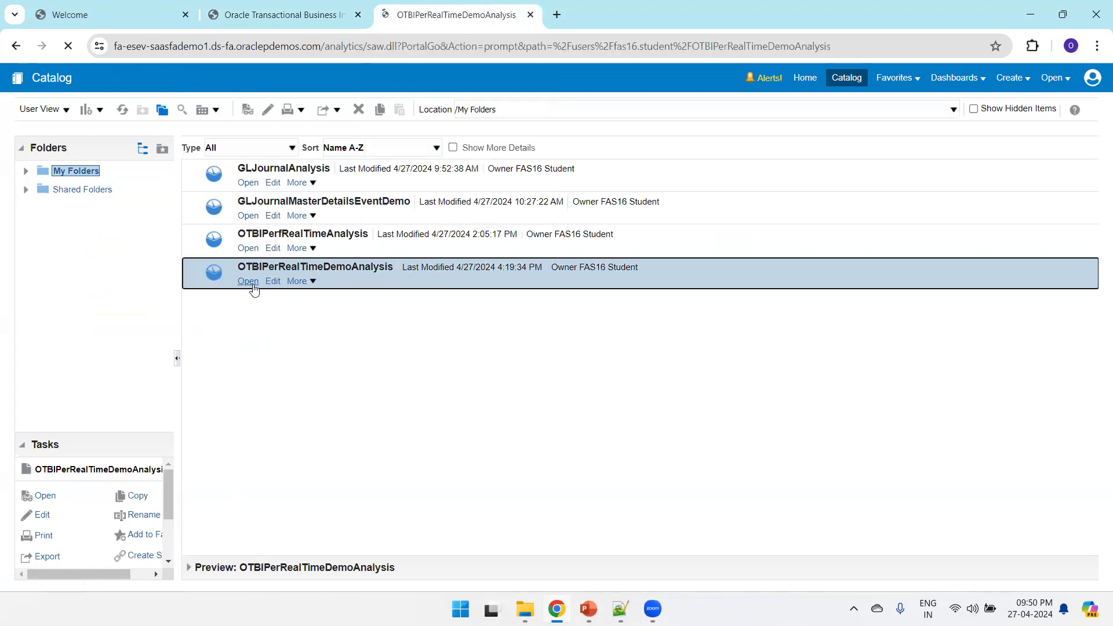
pyautogui.click(25, 155)
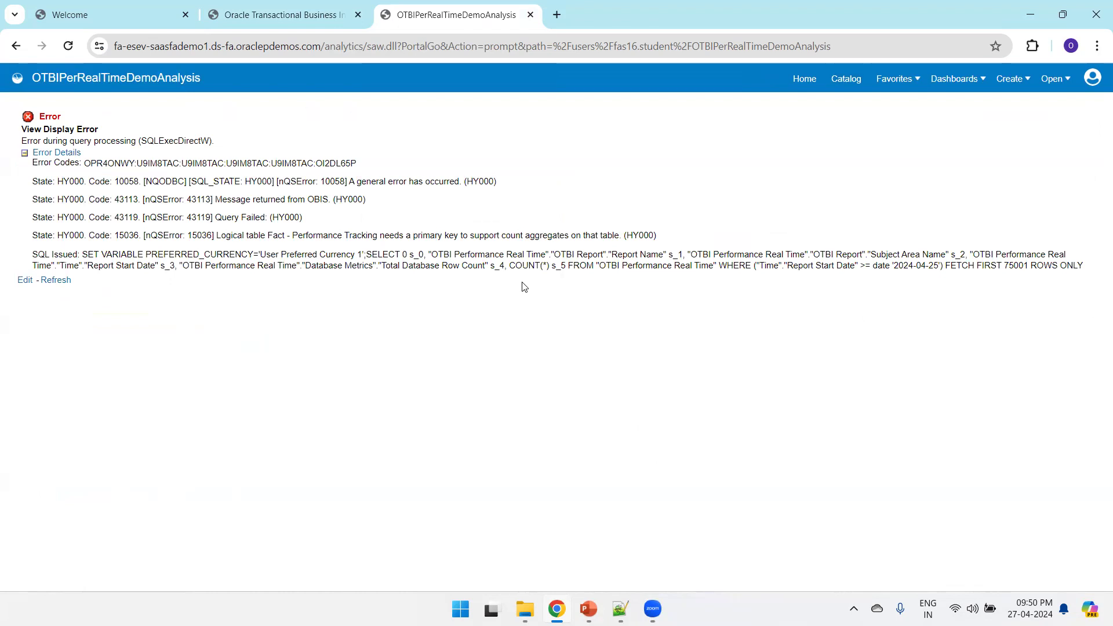
pyautogui.moveTo(318, 236); pyautogui.dragTo(557, 236)
pyautogui.click(295, 5)
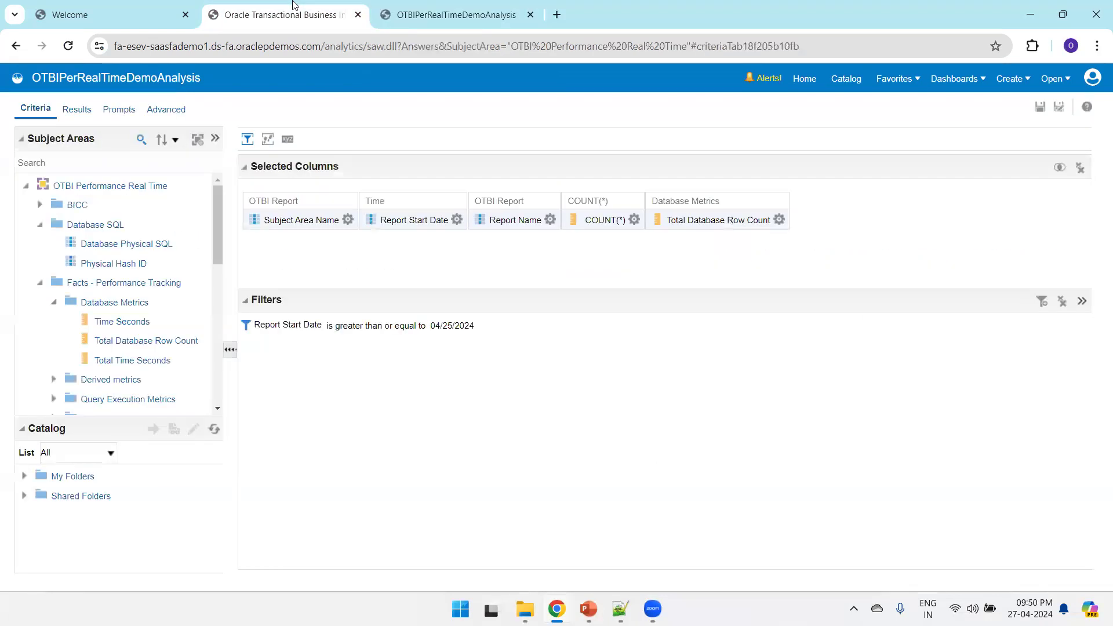
# Step: Delete the COUNT(*) column from the analysis
pyautogui.click(634, 221)
pyautogui.click(671, 265)
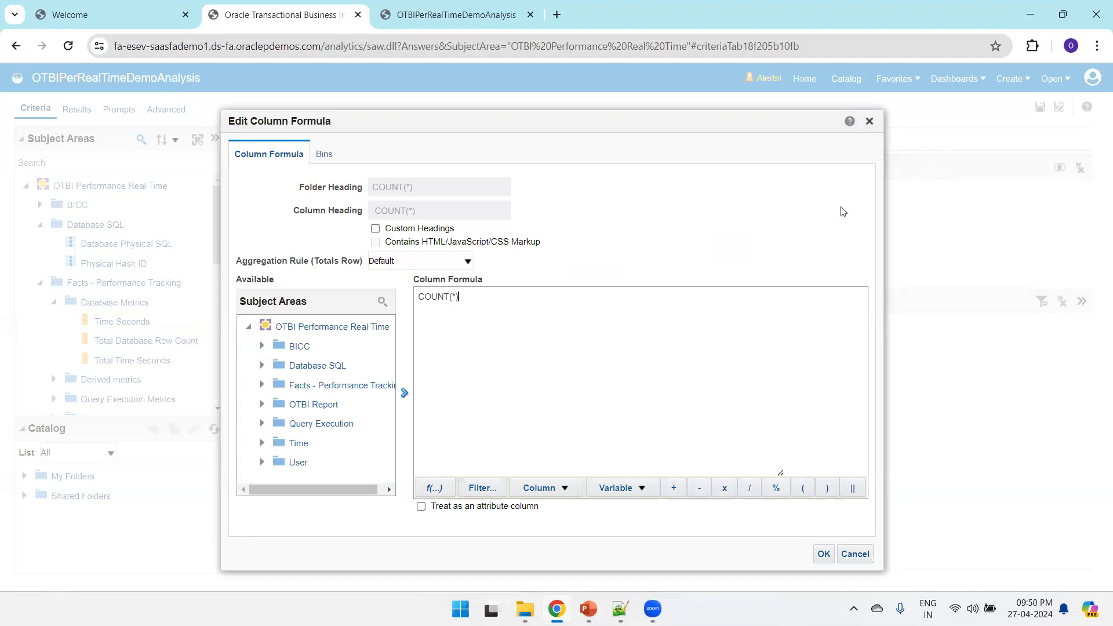
pyautogui.click(869, 121)
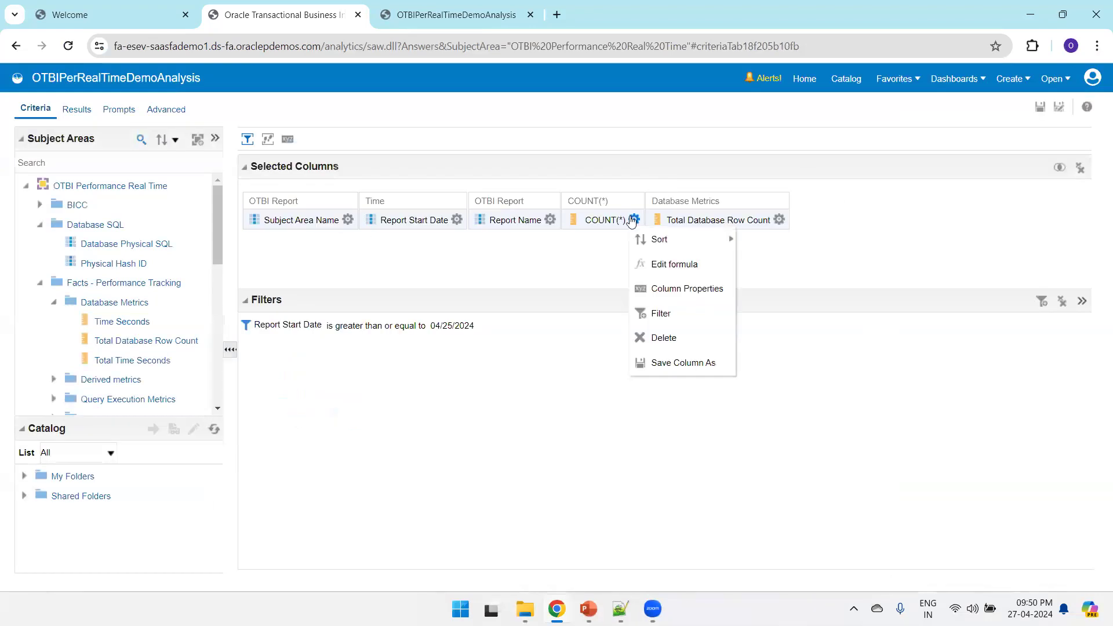
pyautogui.click(666, 340)
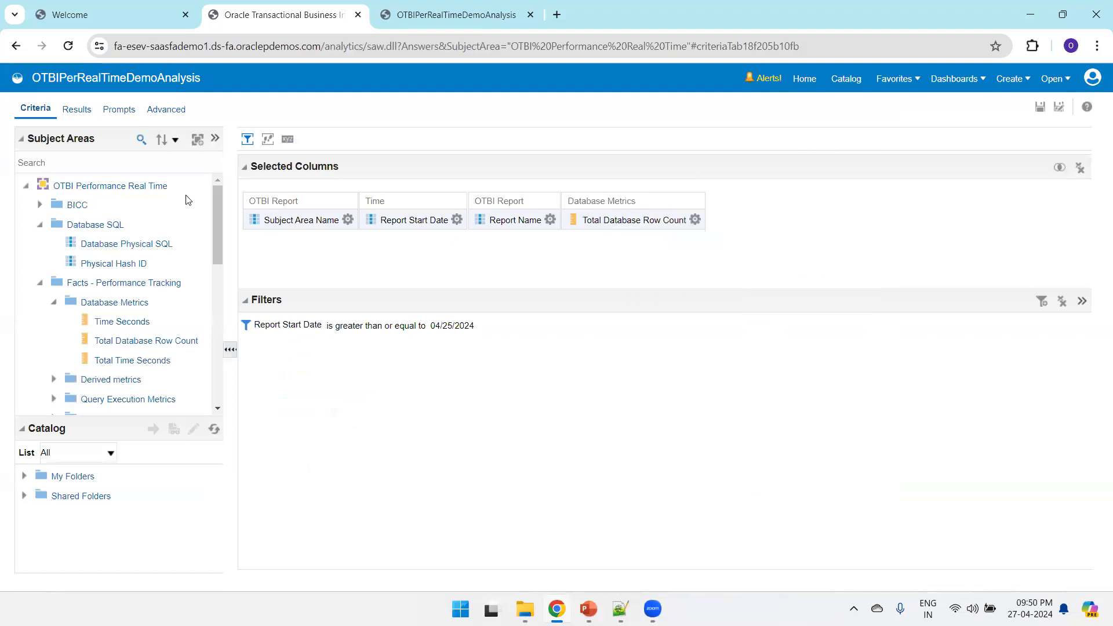
# Step: Add User Name from the User folder back into the selected columns
pyautogui.click(217, 300)
pyautogui.moveTo(217, 301); pyautogui.dragTo(216, 407)
pyautogui.moveTo(118, 410); pyautogui.dragTo(265, 396)
pyautogui.moveTo(91, 411); pyautogui.dragTo(683, 235)
pyautogui.moveTo(745, 213); pyautogui.dragTo(656, 248)
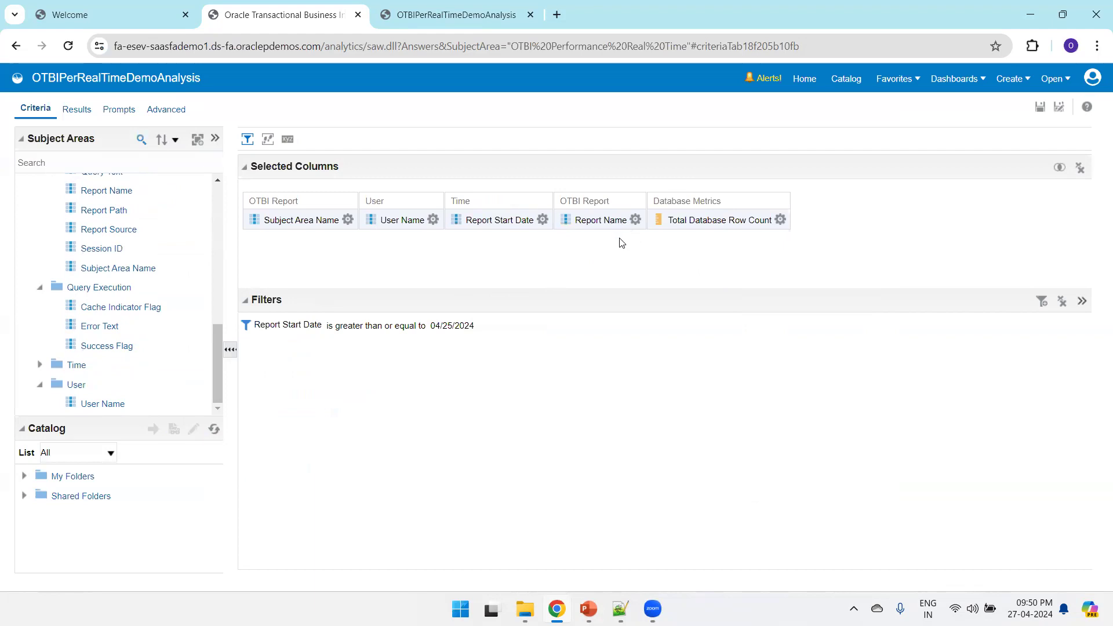
# Step: Set the User Name column formula to COUNT("User"."User Name") using the Count* aggregate
pyautogui.click(434, 219)
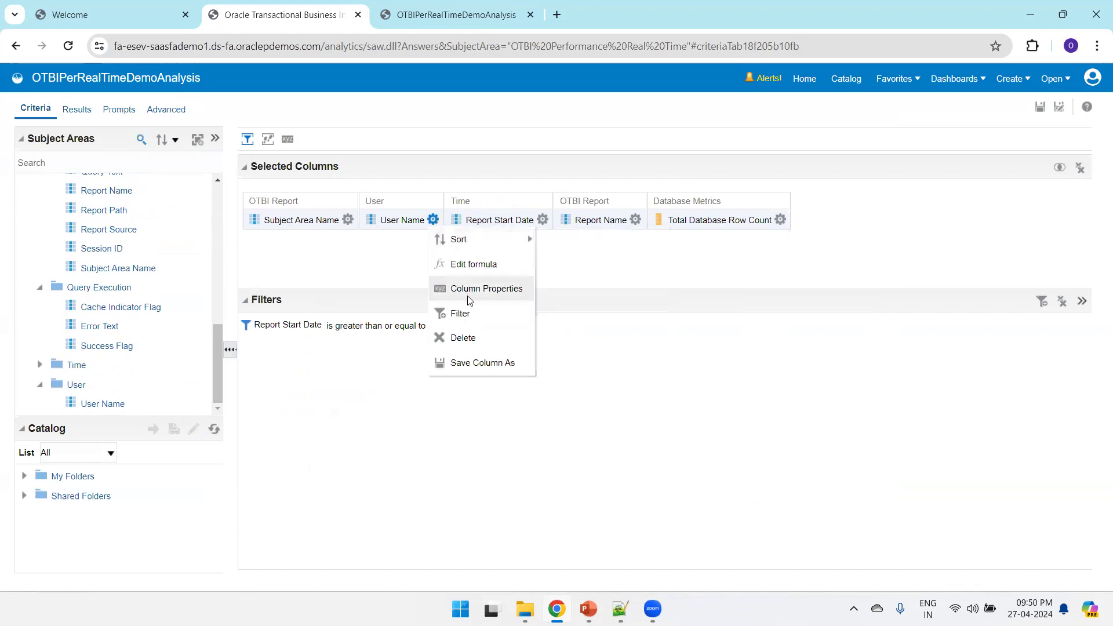
pyautogui.click(468, 264)
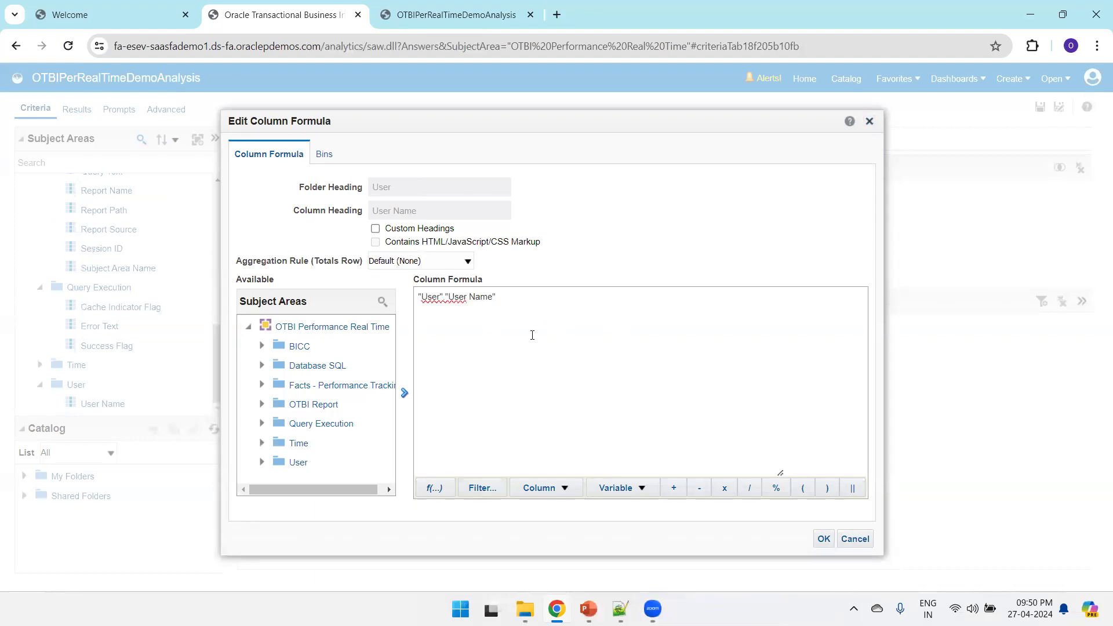
pyautogui.click(435, 488)
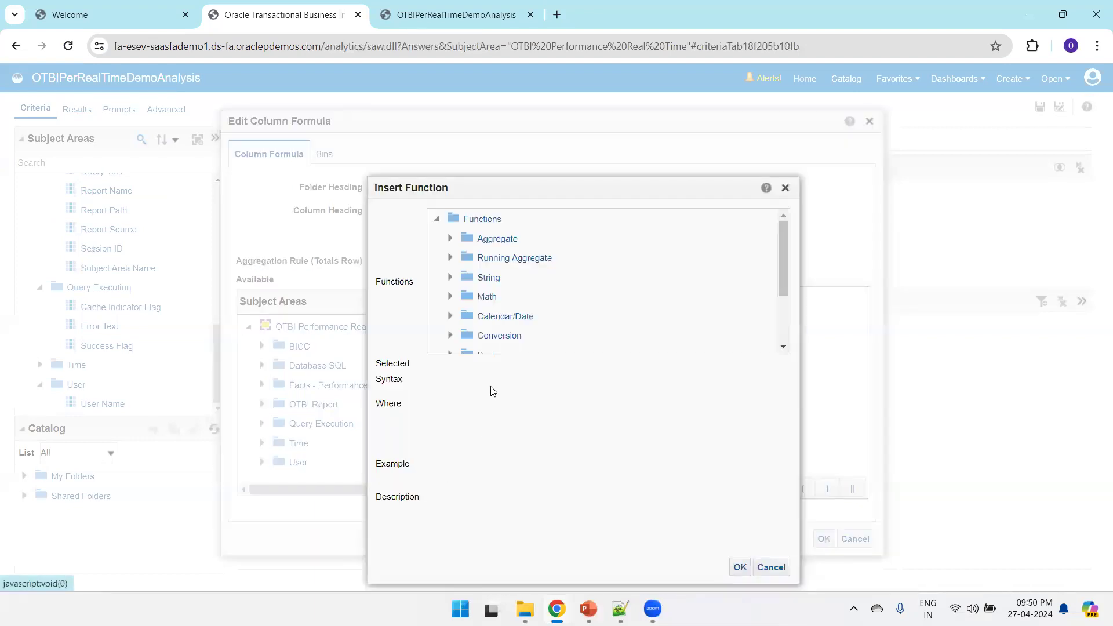
pyautogui.click(451, 239)
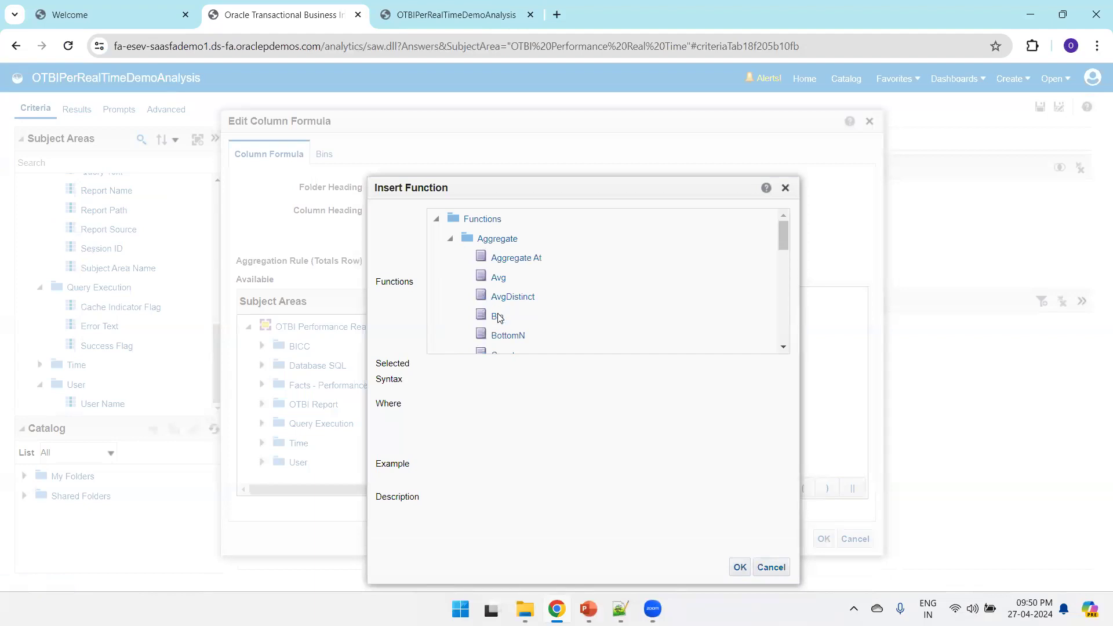
pyautogui.click(783, 348)
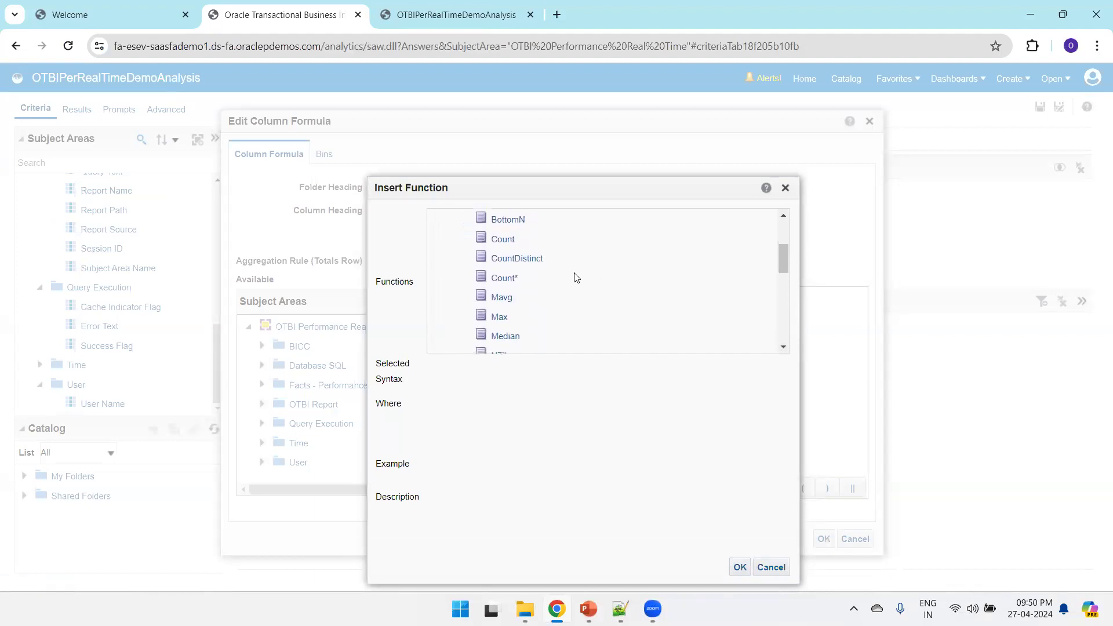
pyautogui.click(503, 279)
pyautogui.moveTo(456, 187); pyautogui.dragTo(149, 151)
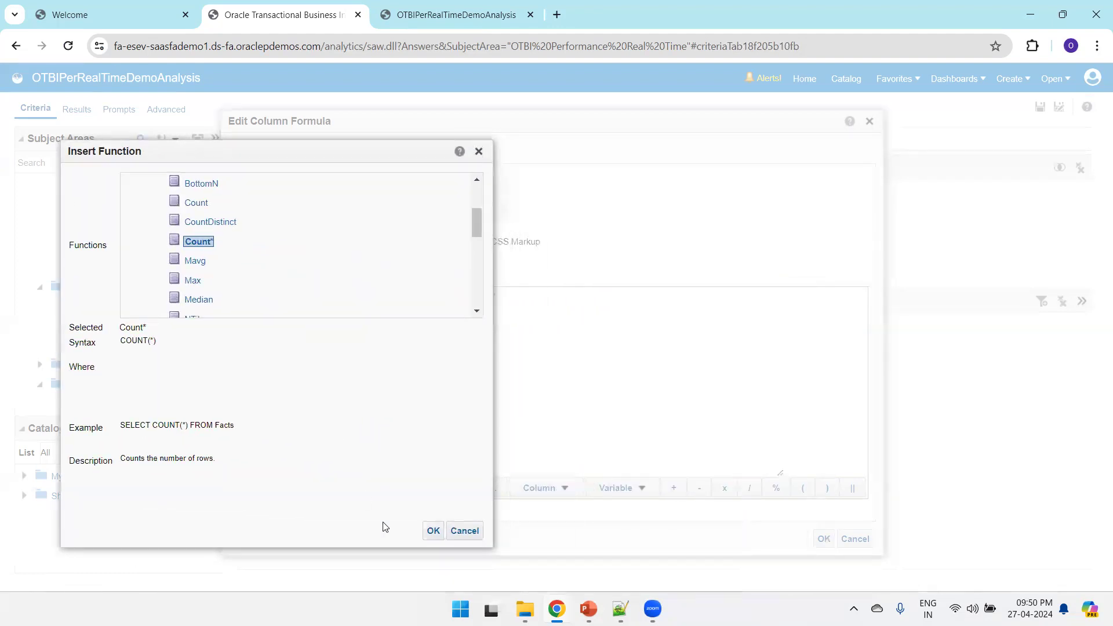
pyautogui.click(433, 531)
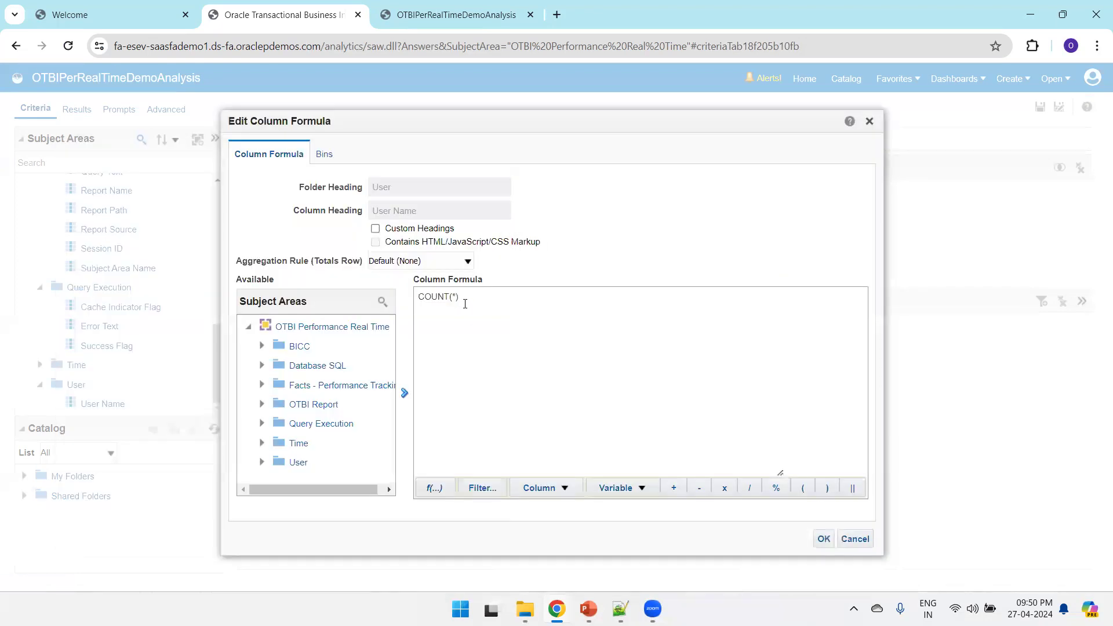
pyautogui.write('"User"."User Name"')
pyautogui.moveTo(605, 119); pyautogui.dragTo(443, 81)
pyautogui.click(662, 501)
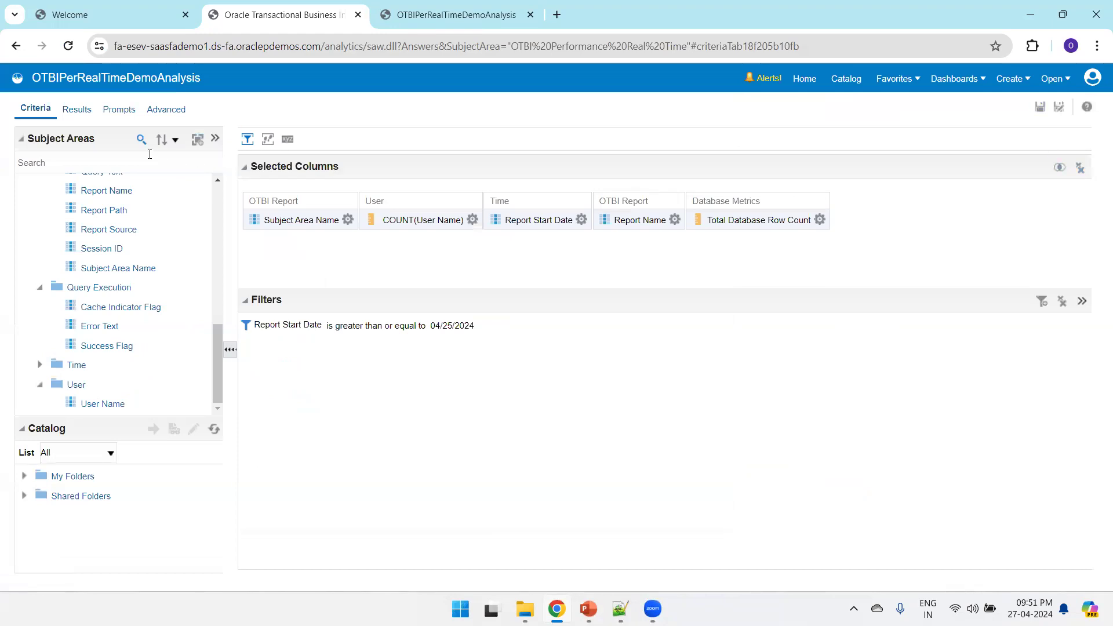
pyautogui.click(77, 111)
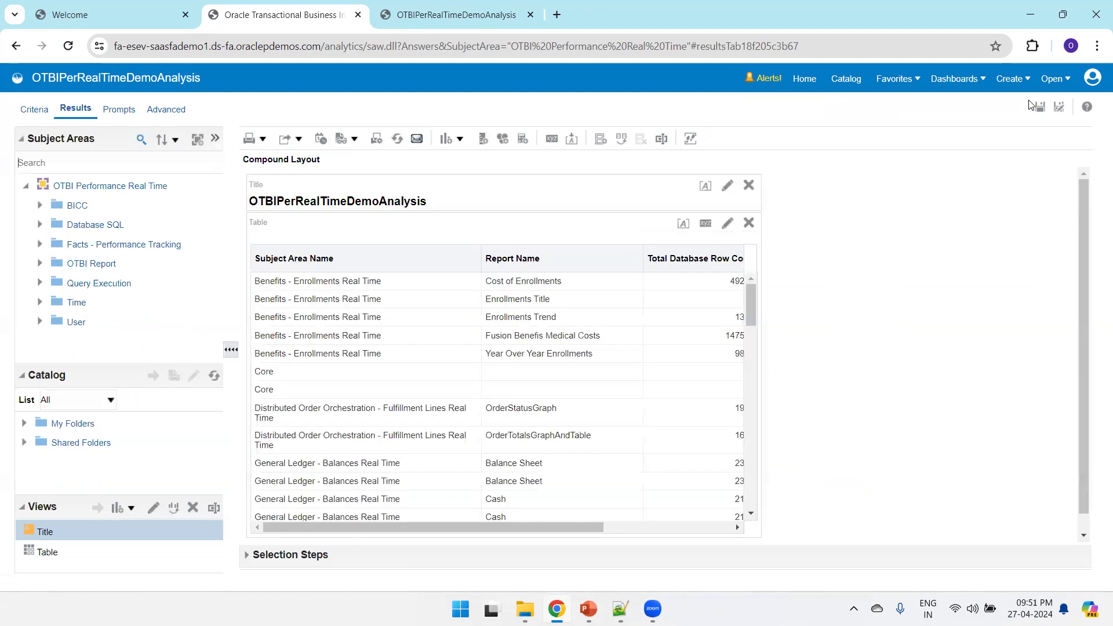
pyautogui.click(1060, 107)
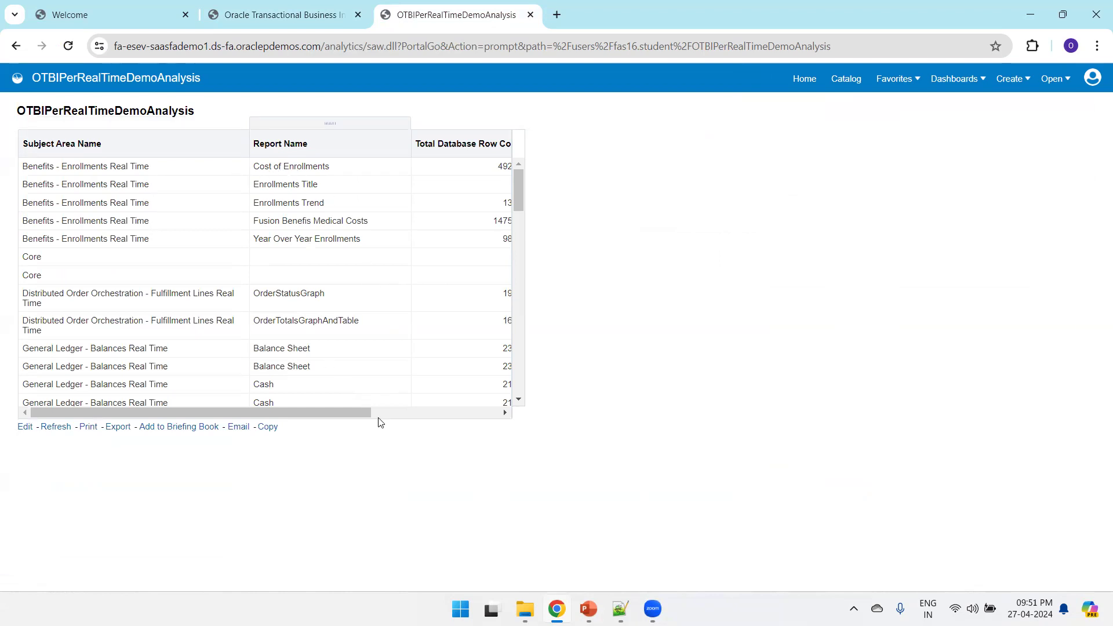
pyautogui.hscroll(3, 379, 421)
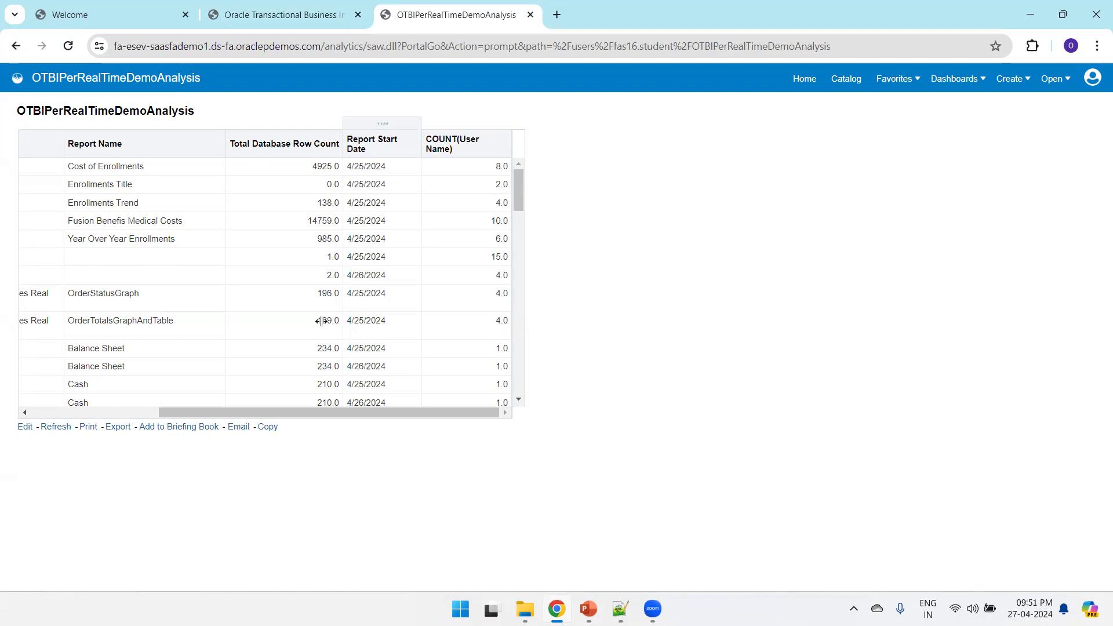
pyautogui.moveTo(516, 208); pyautogui.dragTo(517, 370)
pyautogui.click(98, 413)
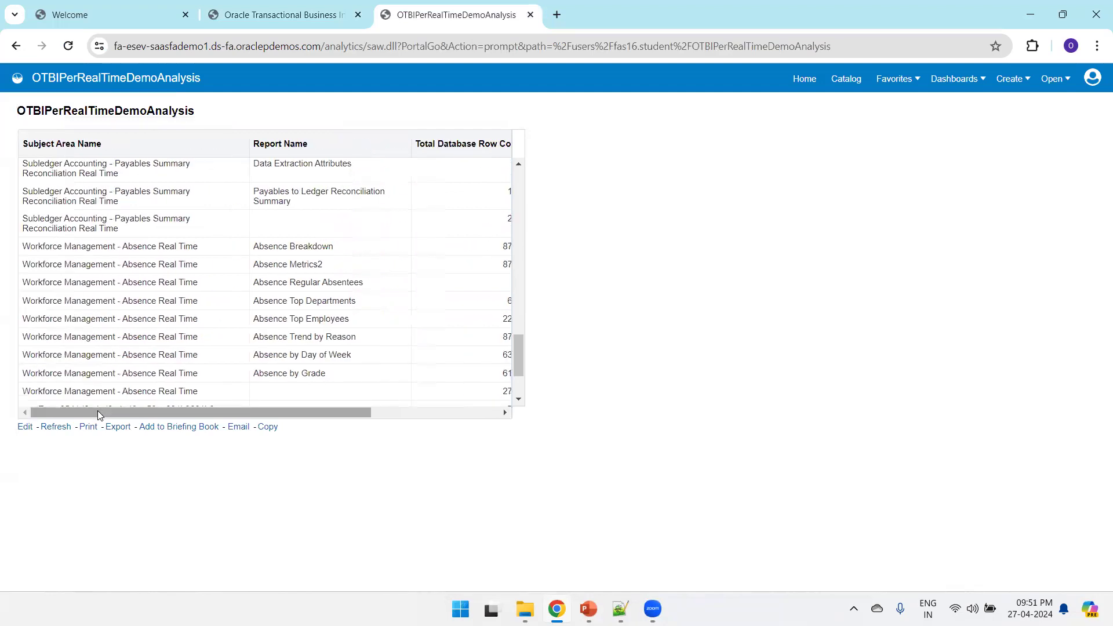
pyautogui.hotkey('ctrl', 'f')
pyautogui.write('OTBI')
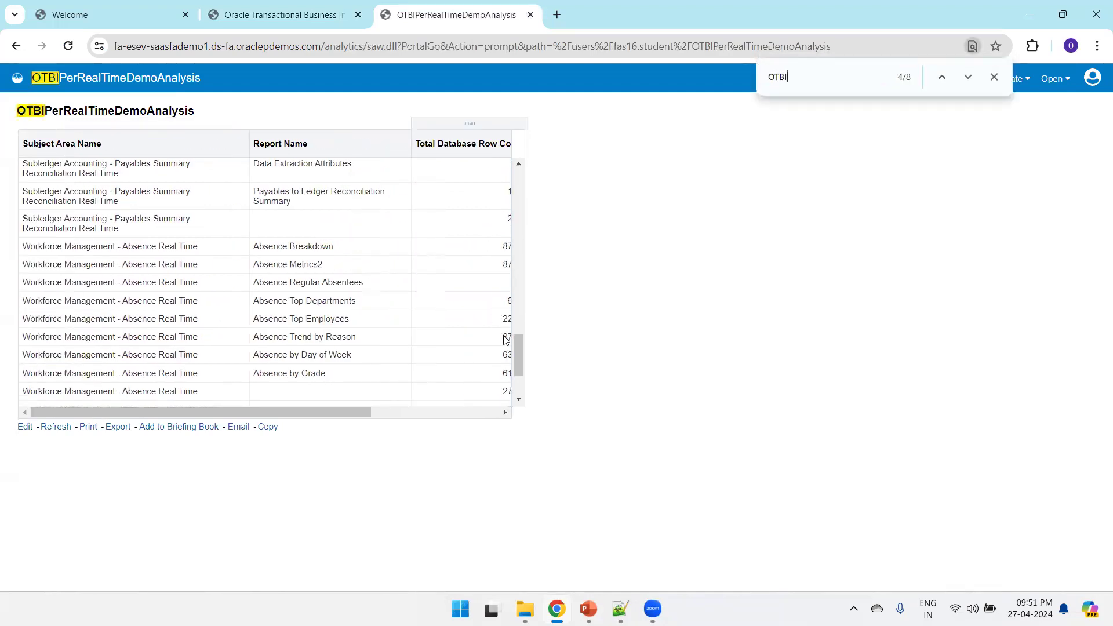
pyautogui.hotkey('ctrl', 'shift', 'Tab')
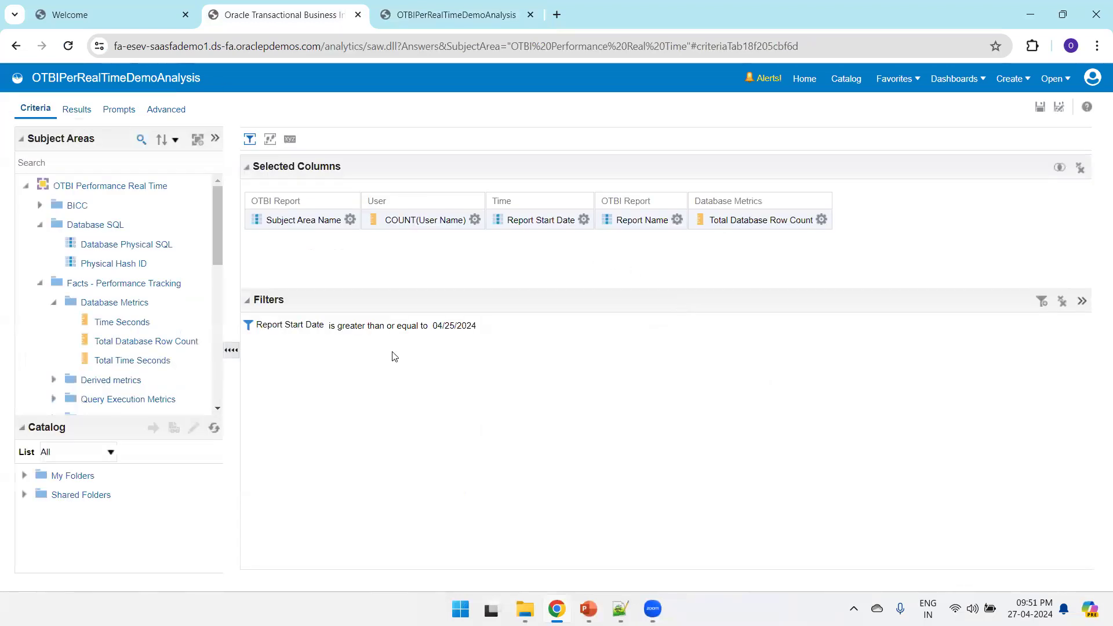
# Step: Set the Report Start Date filter to 'is equal to / is in' 04/27/2024
pyautogui.click(485, 327)
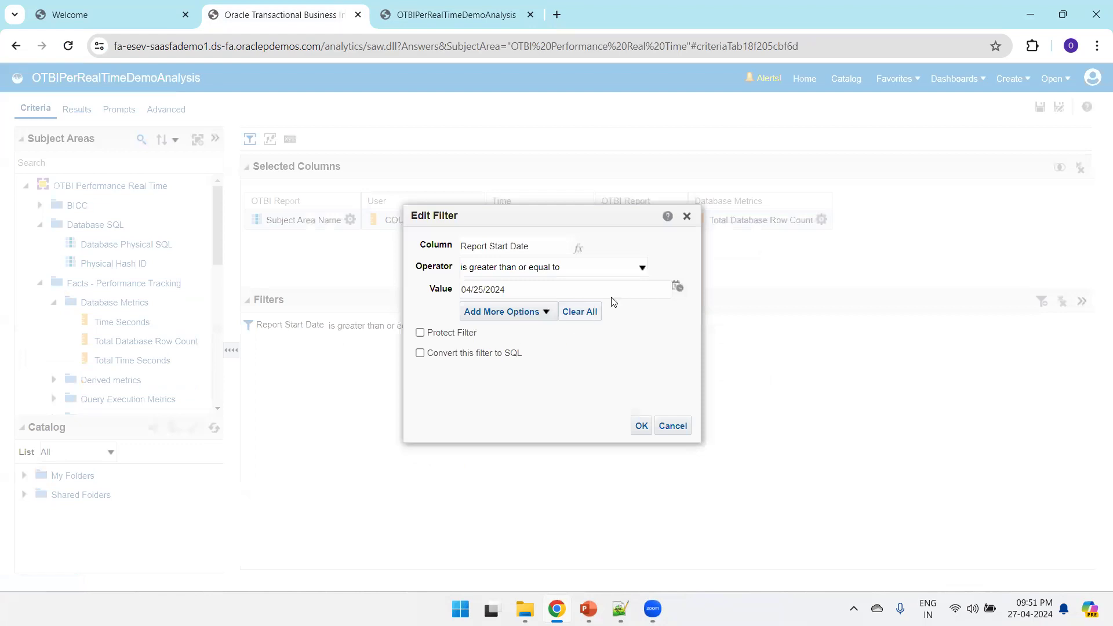
pyautogui.click(677, 287)
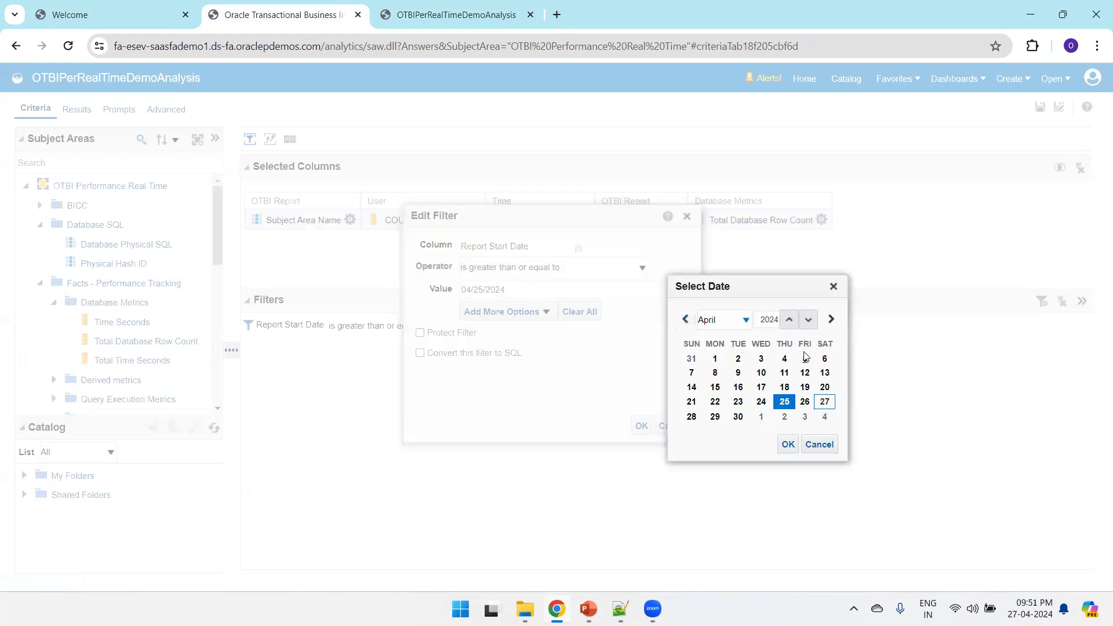
pyautogui.click(825, 403)
pyautogui.click(787, 444)
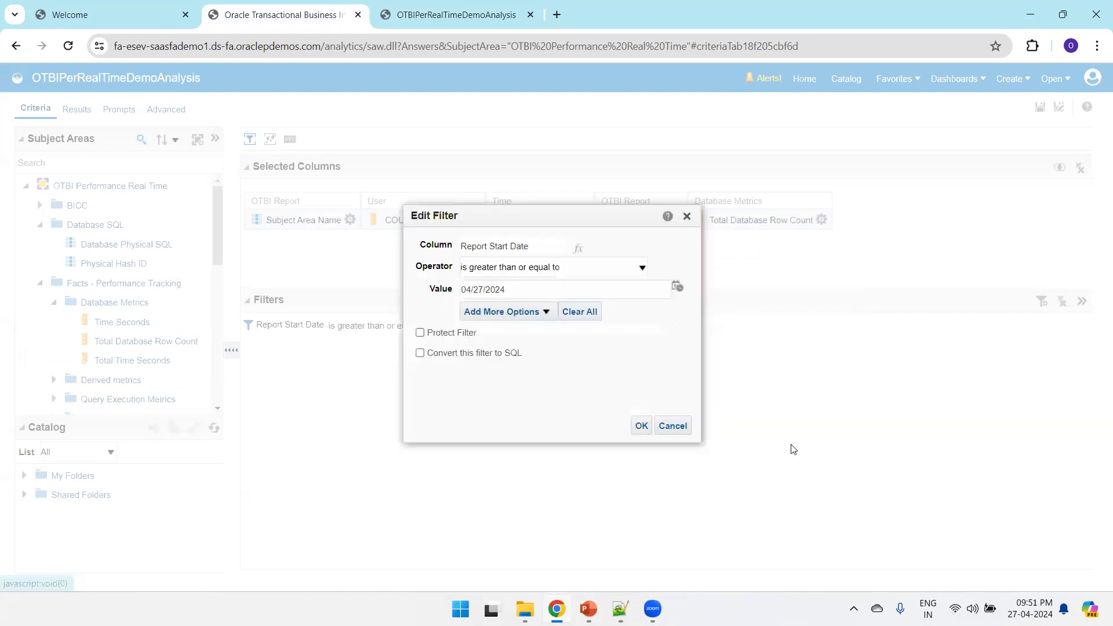
pyautogui.click(510, 275)
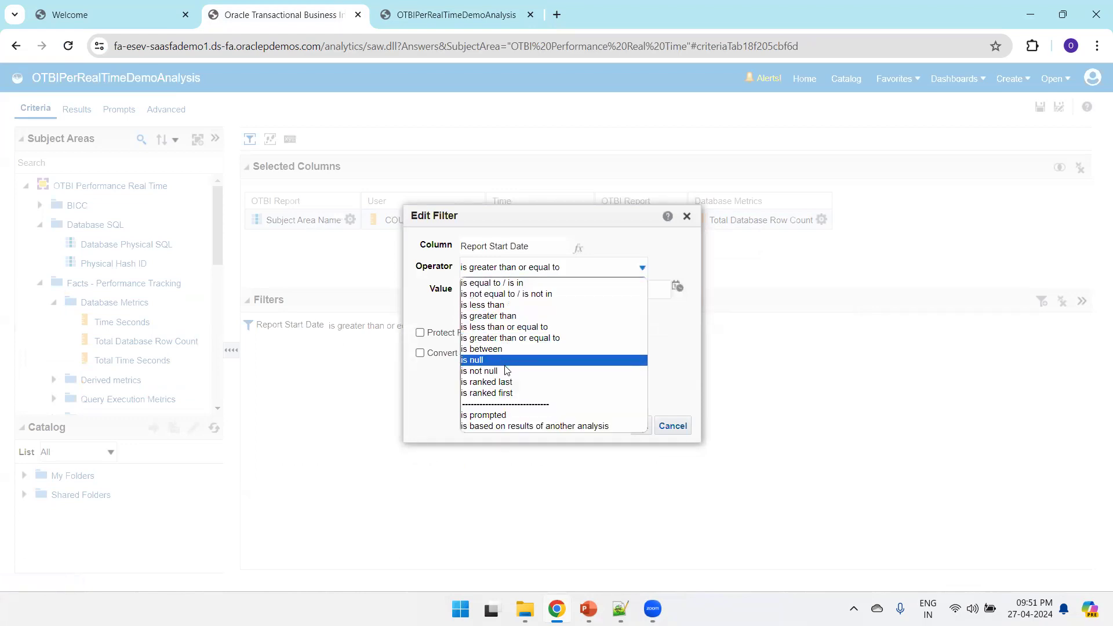
pyautogui.click(500, 284)
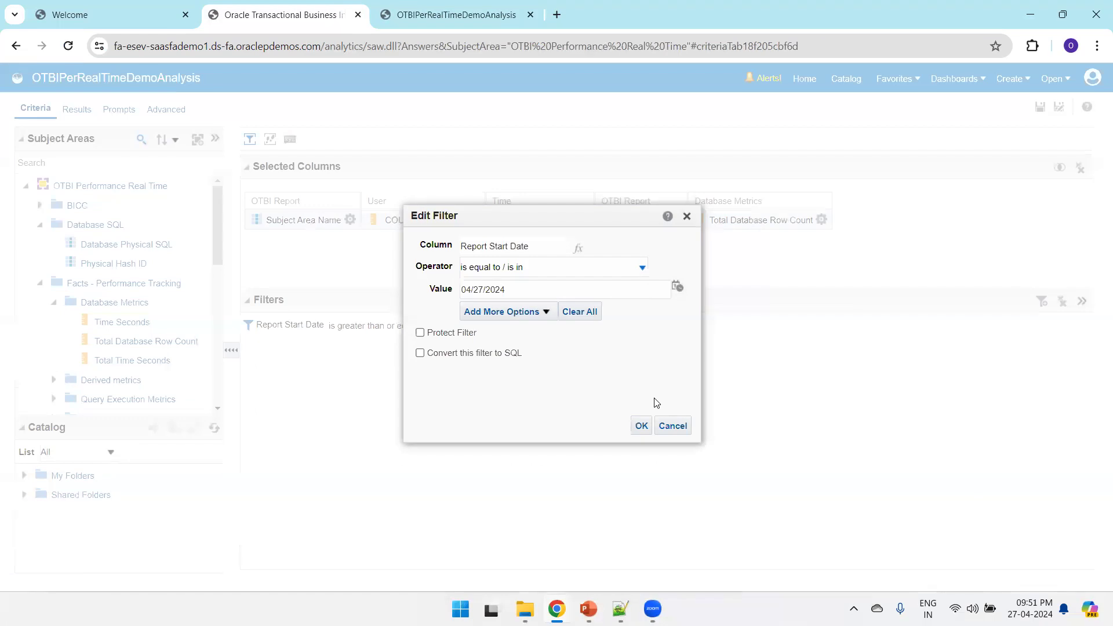
pyautogui.click(643, 427)
# Step: Save the analysis and reload its preview tab
pyautogui.click(1040, 110)
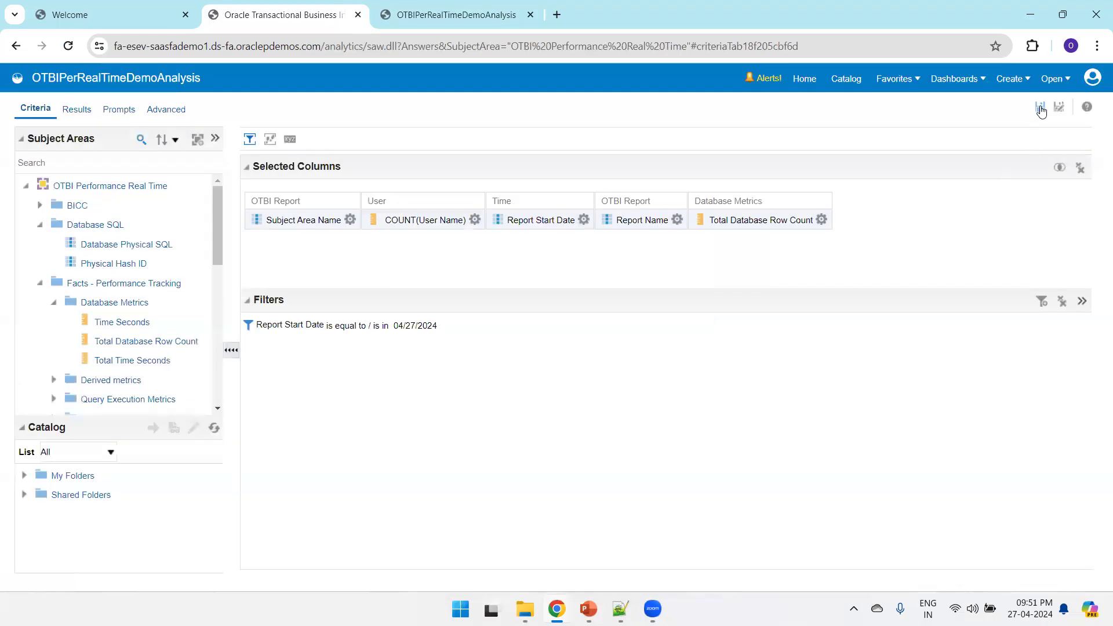
pyautogui.click(456, 14)
pyautogui.press('F5')
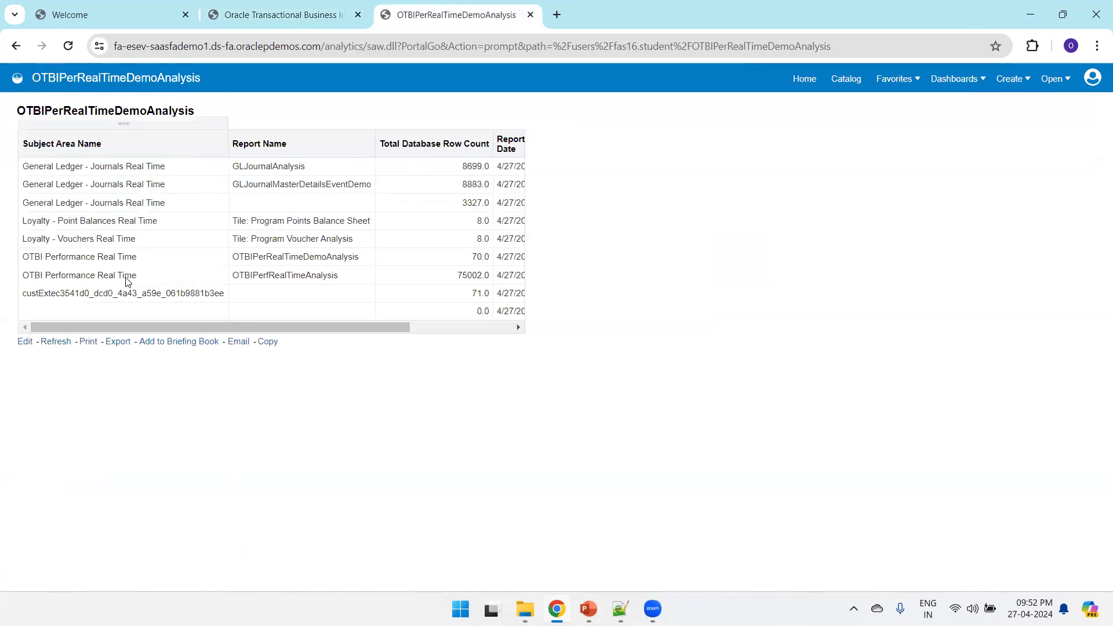
# Step: Inspect the OTBIPerRealTimeDemoAnalysis row's COUNT(User Name) value in the OTBI Performance Real Time preview
pyautogui.click(33, 274)
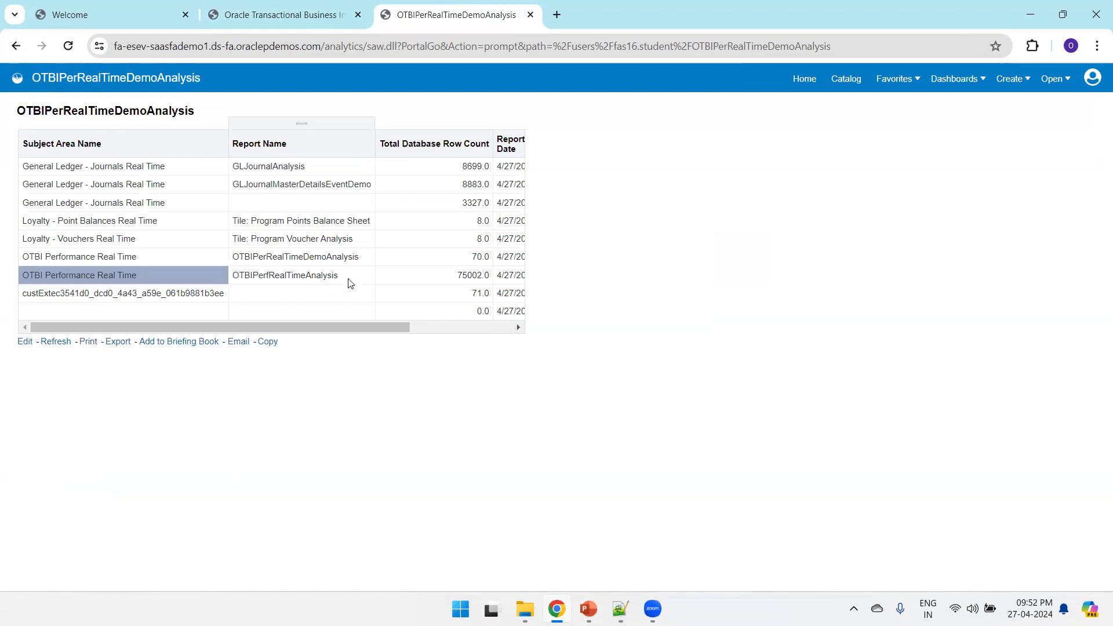
pyautogui.click(306, 257)
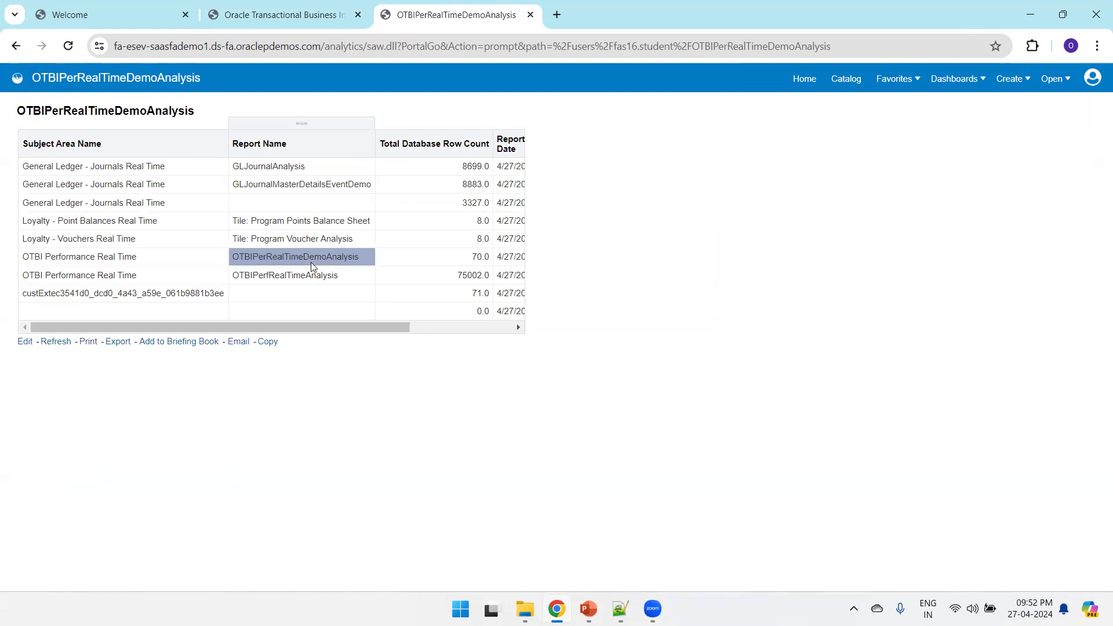
pyautogui.click(438, 328)
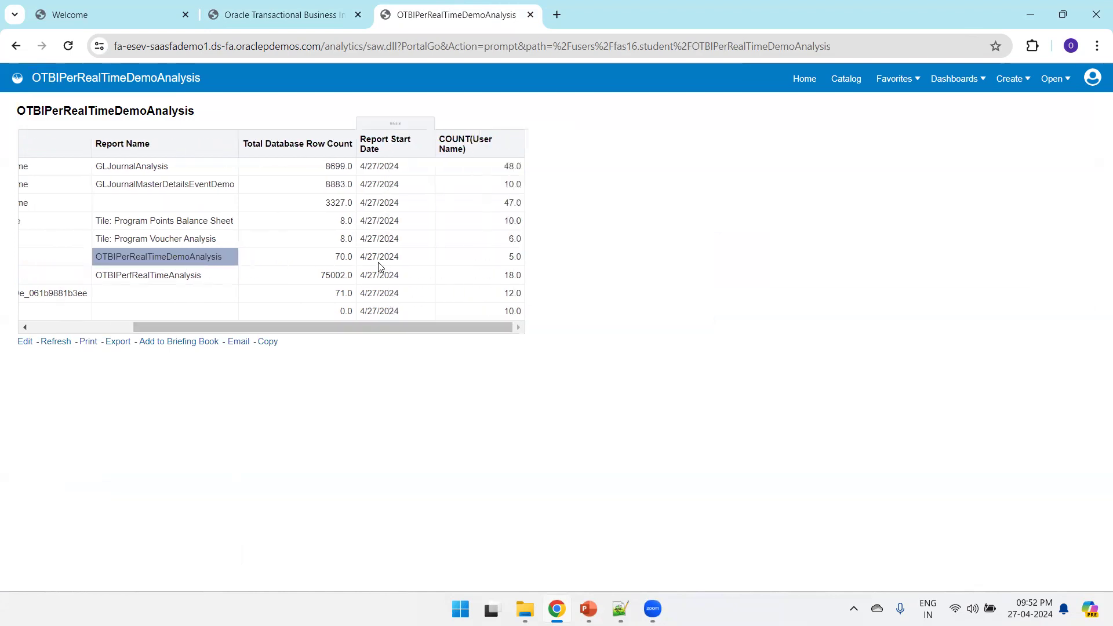
pyautogui.click(515, 256)
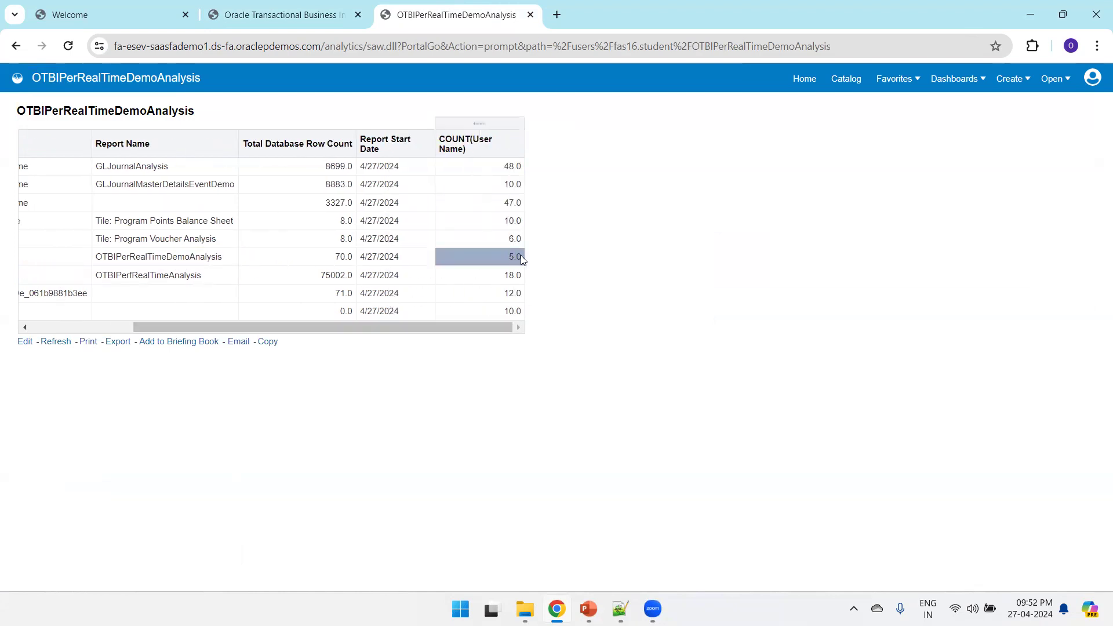
# Step: Reload the preview, recheck the 4/27/2024 user counts, and return to the analysis editor
pyautogui.click(67, 45)
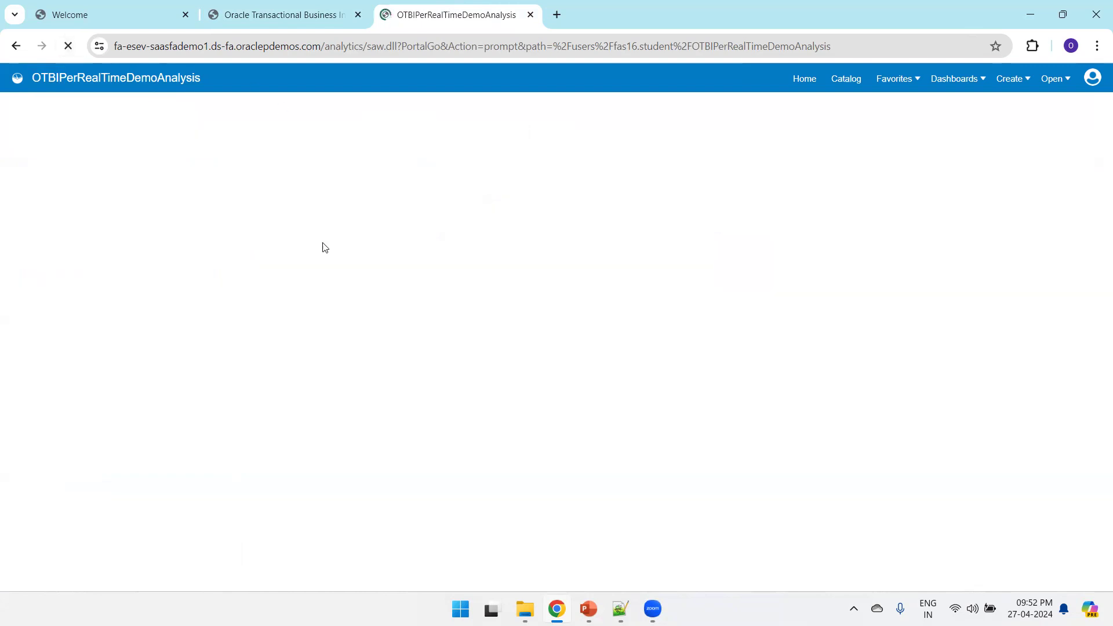
pyautogui.click(447, 328)
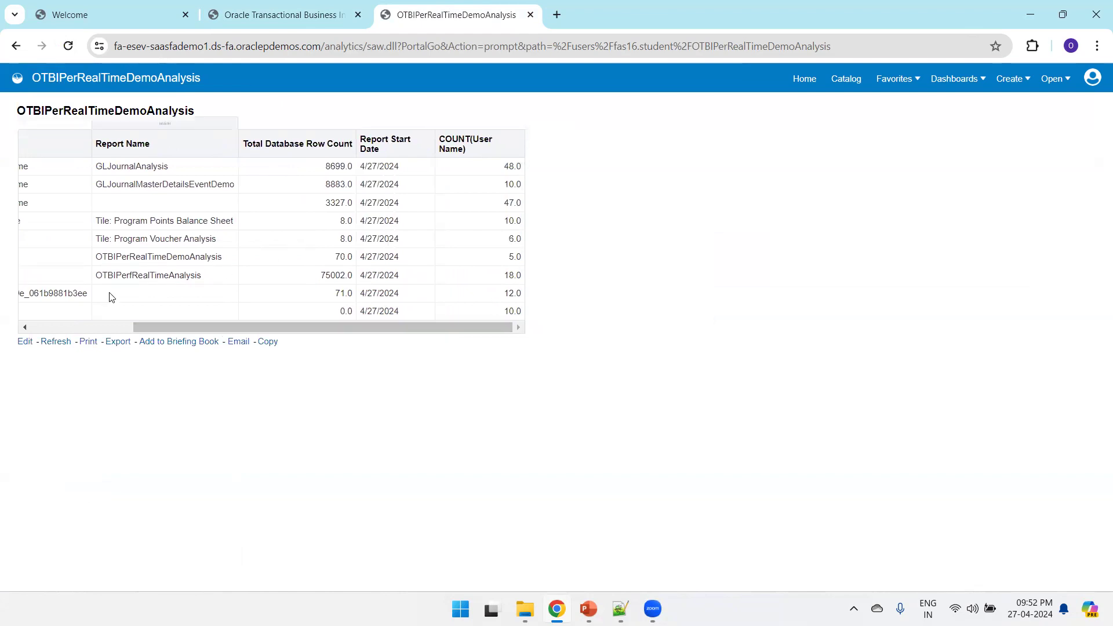
pyautogui.click(90, 326)
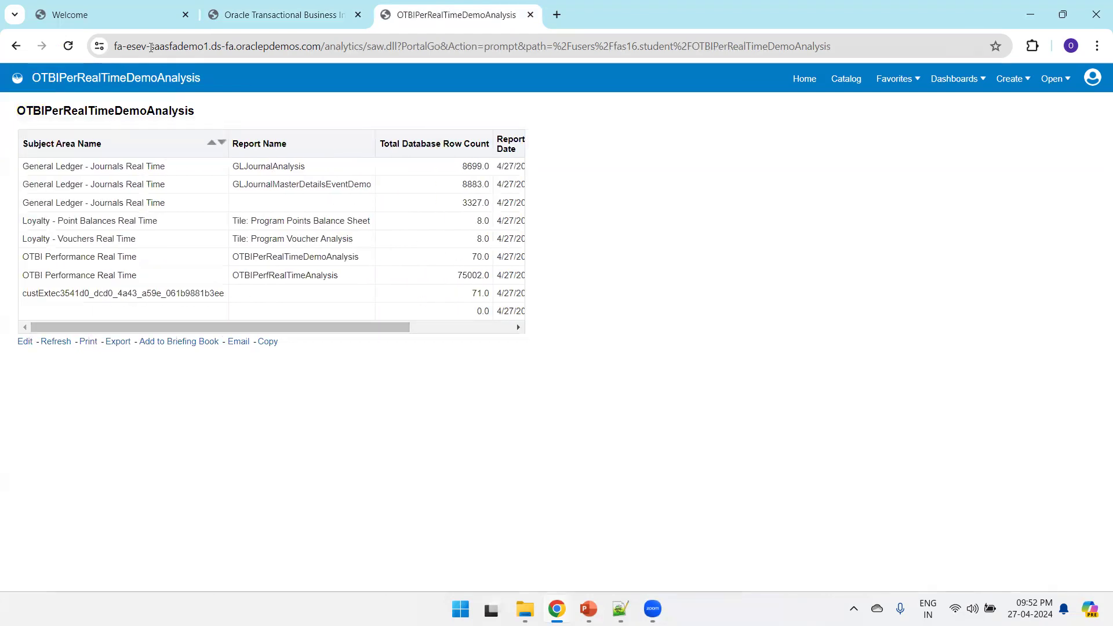
pyautogui.click(263, 18)
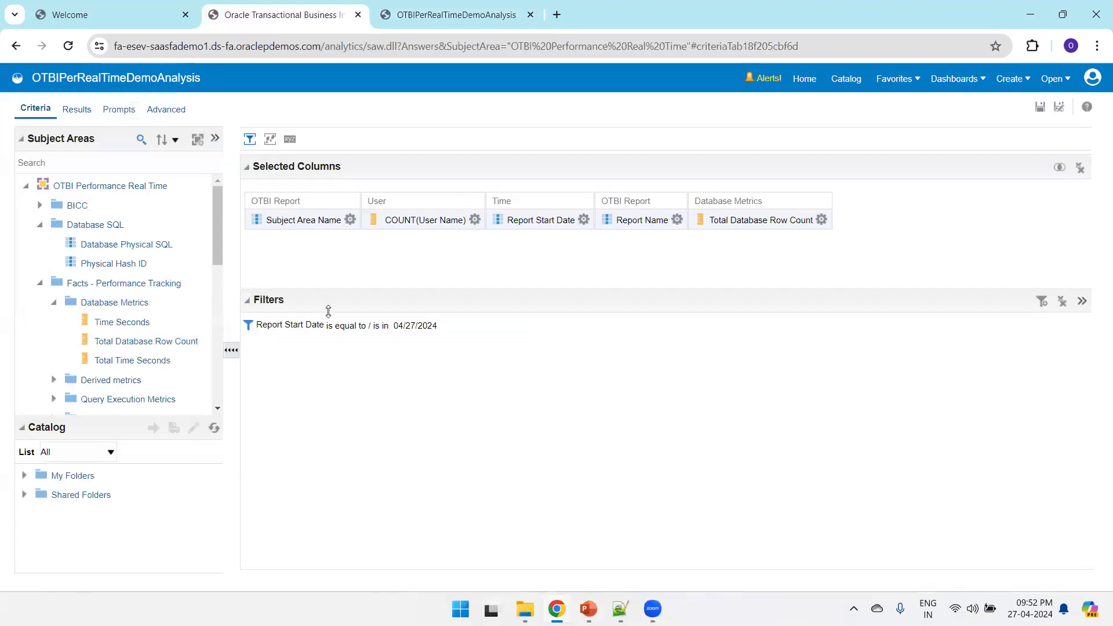